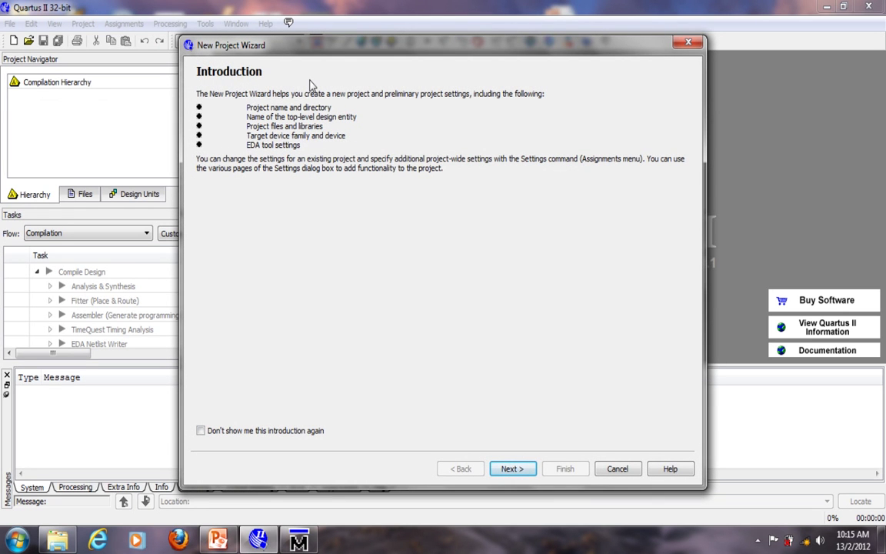
# - Set the new project's working directory to the folder C:/altera/11.1/student
pyautogui.click(512, 469)
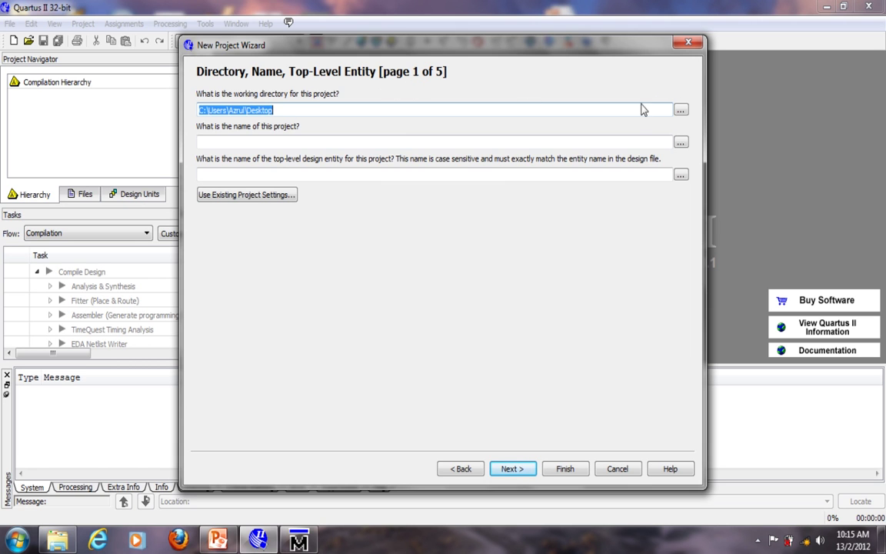
pyautogui.click(681, 110)
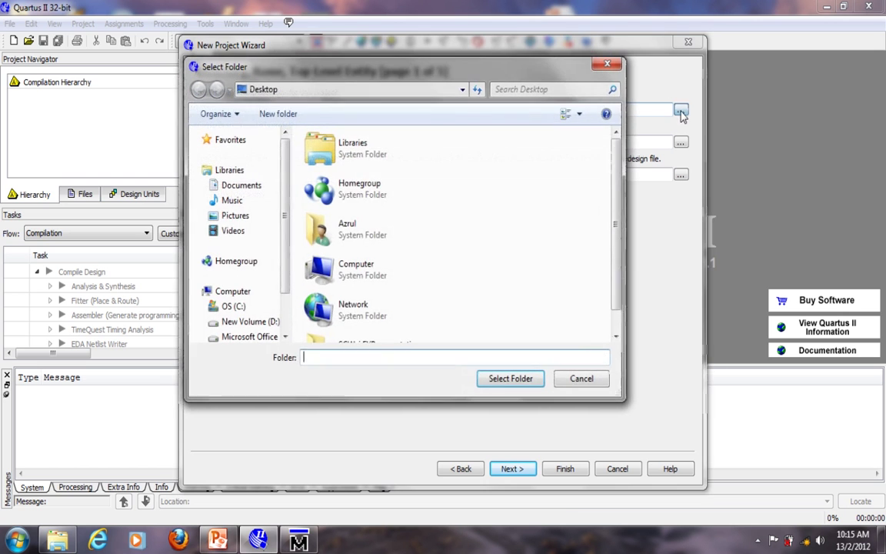
pyautogui.click(244, 306)
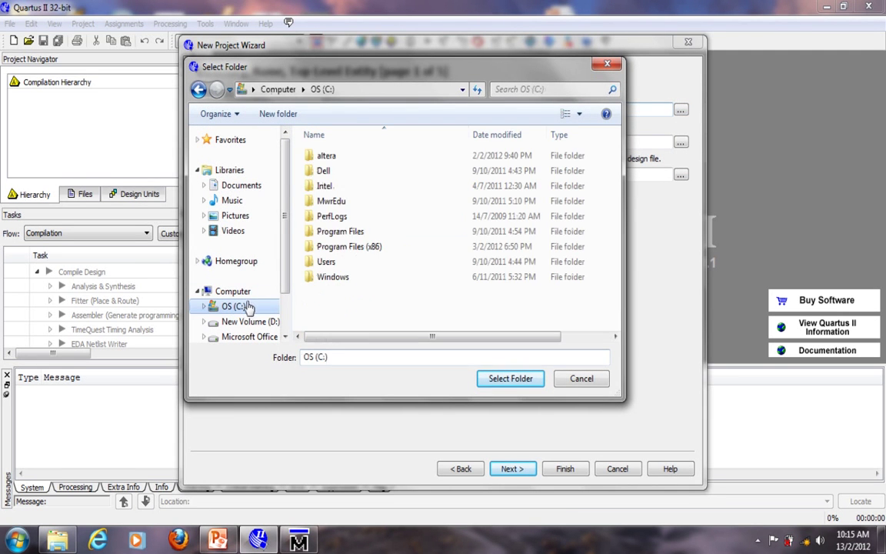
pyautogui.doubleClick(331, 157)
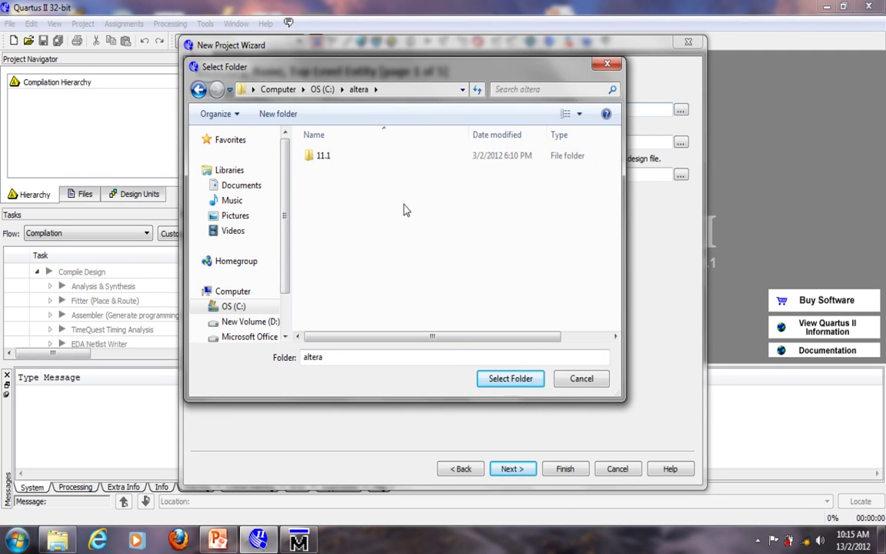
pyautogui.doubleClick(324, 155)
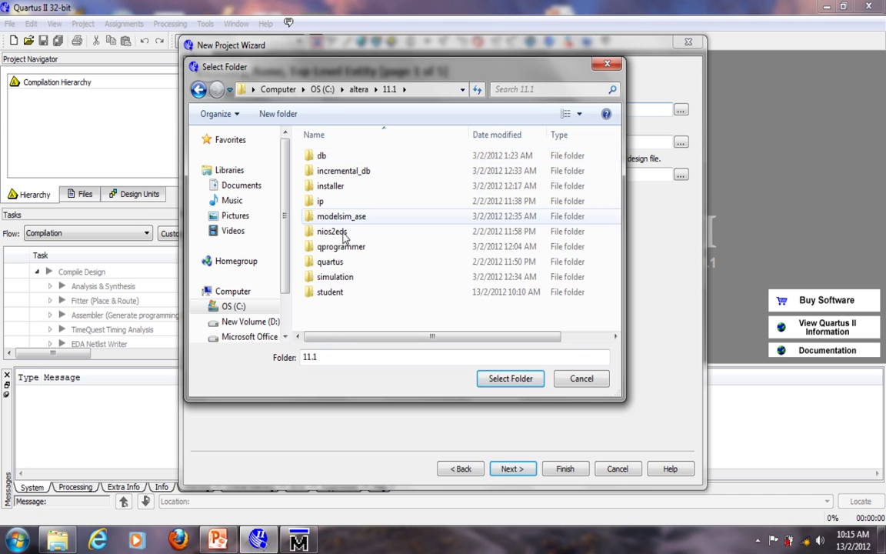
pyautogui.doubleClick(331, 293)
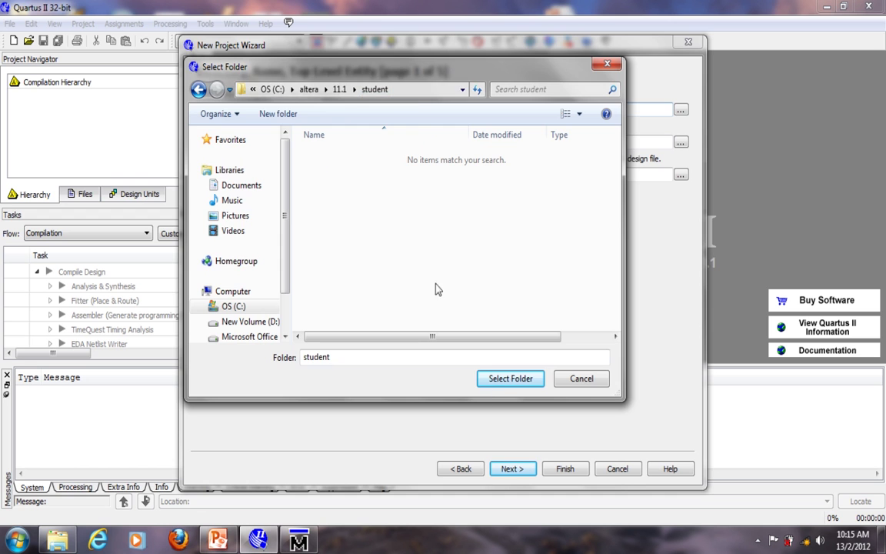
pyautogui.click(510, 378)
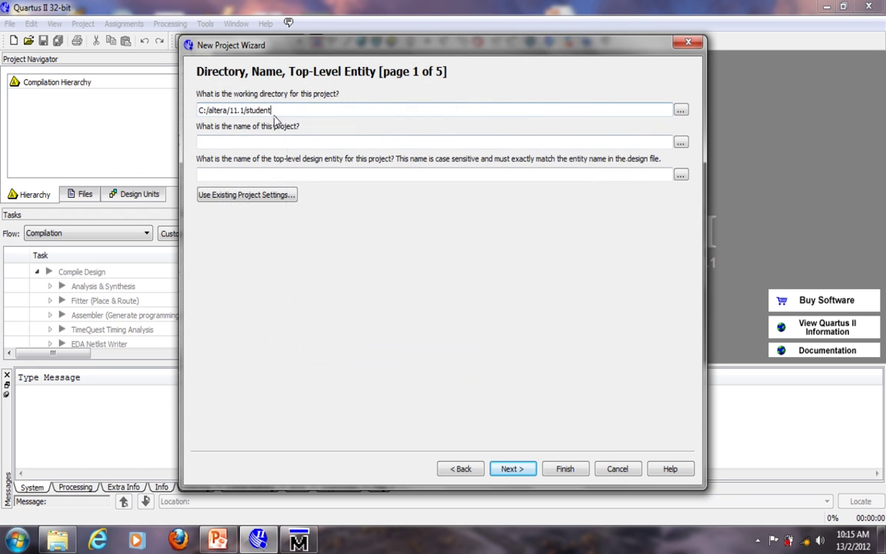
pyautogui.moveTo(280, 115); pyautogui.dragTo(198, 114)
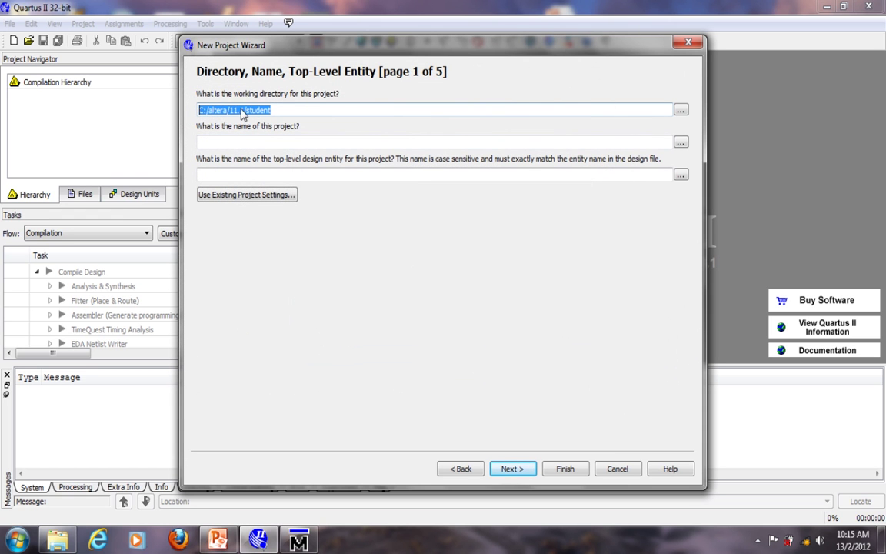
# - Name the project and its top-level design entity lab2_ag, and continue without adding any design files
pyautogui.click(299, 141)
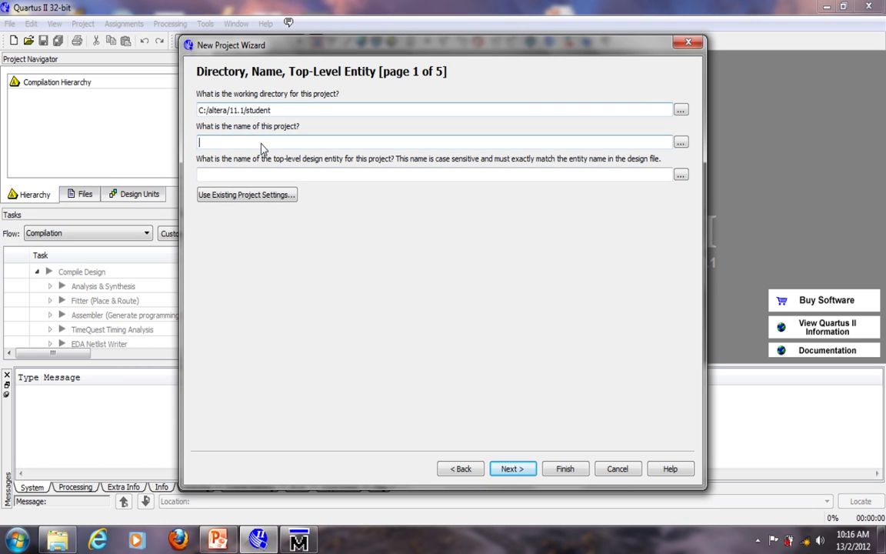
pyautogui.write('lab2_ag')
pyautogui.click(508, 471)
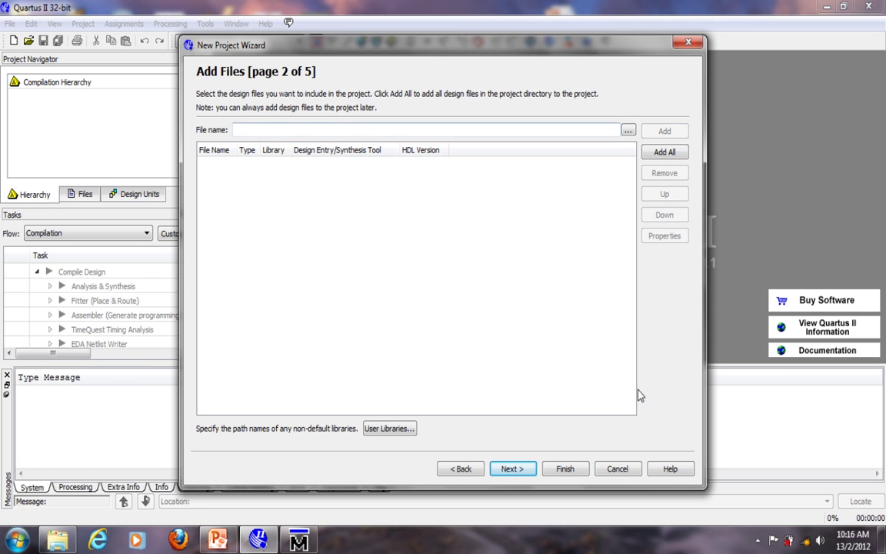
pyautogui.click(514, 471)
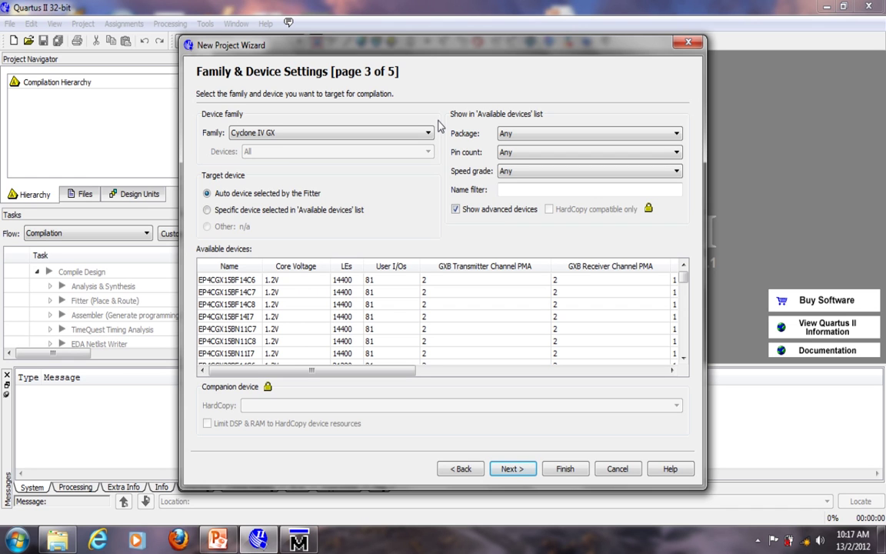
# - Choose MAX7000S as the target device family and accept the device settings
pyautogui.click(306, 137)
pyautogui.scroll(-1, 384, 185)
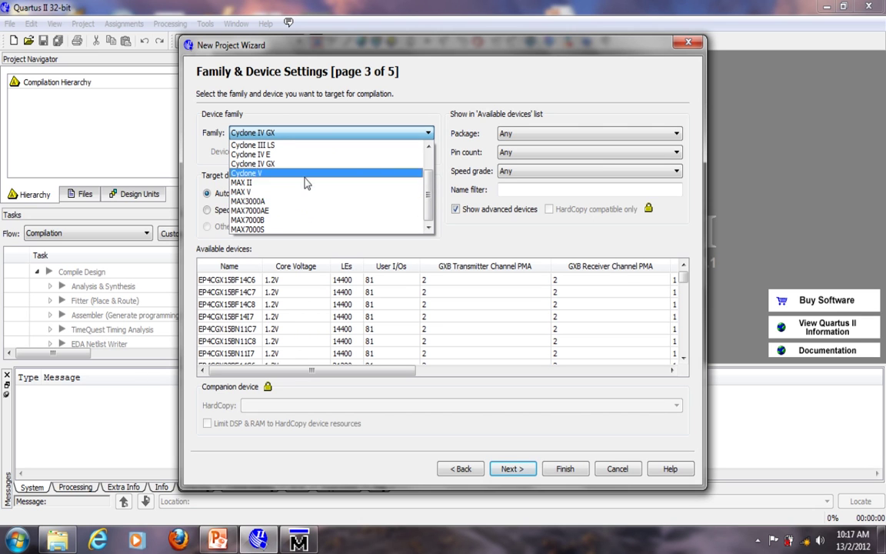
pyautogui.scroll(1, 304, 190)
pyautogui.scroll(-1, 305, 193)
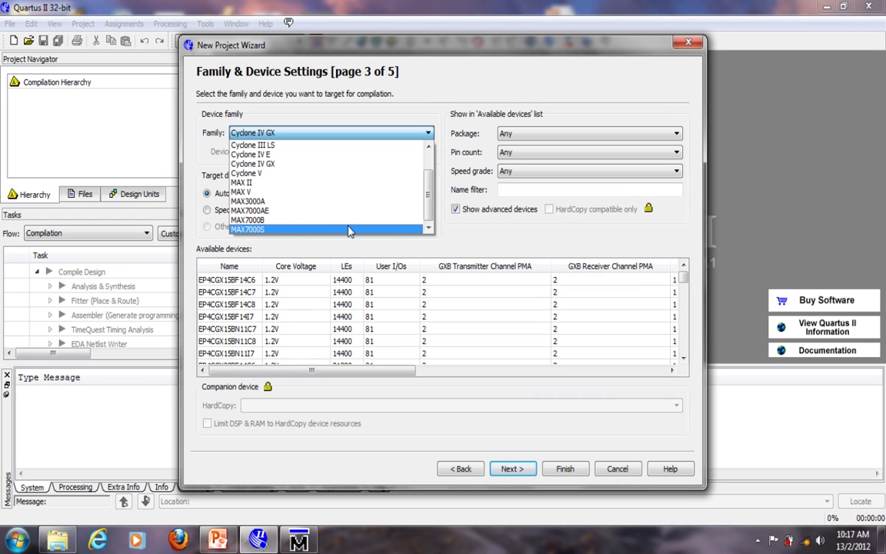
pyautogui.click(278, 229)
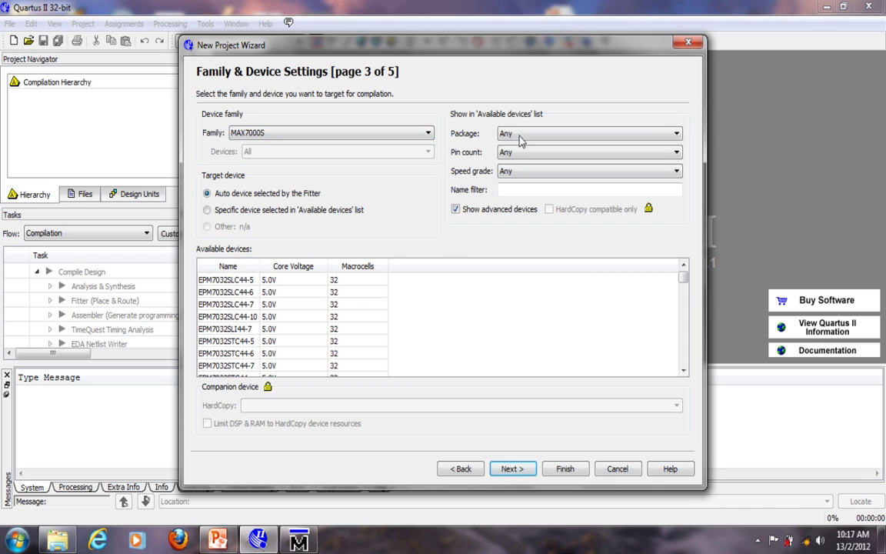
pyautogui.click(510, 469)
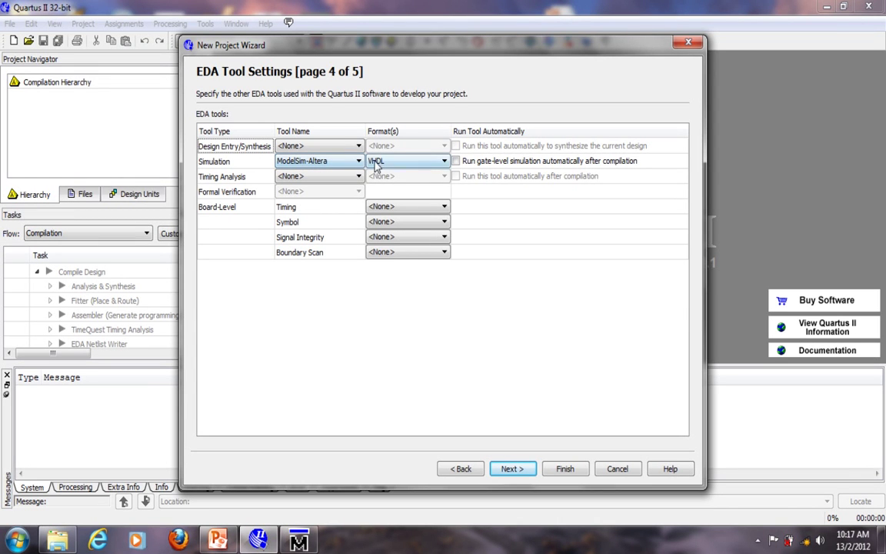
# - Keep VHDL as the format for ModelSim-Altera simulation and finish creating the project
pyautogui.click(445, 162)
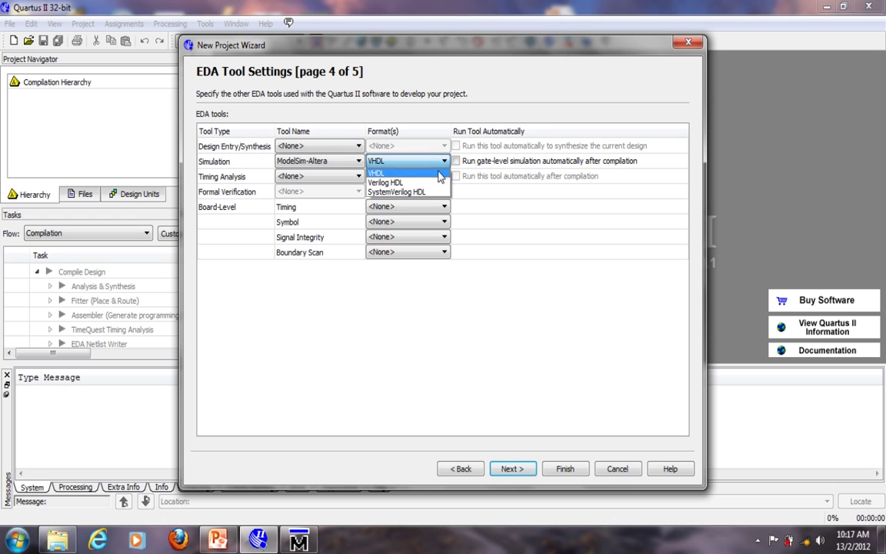
pyautogui.click(421, 175)
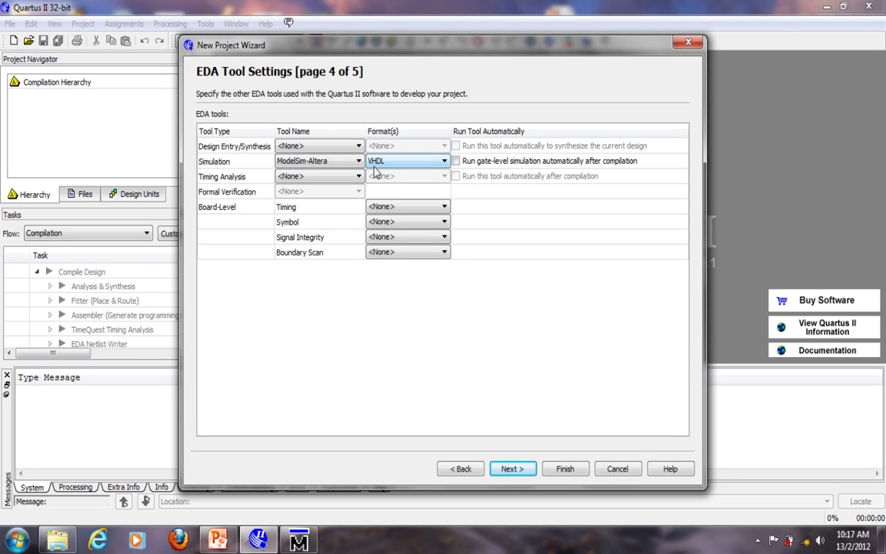
pyautogui.click(512, 470)
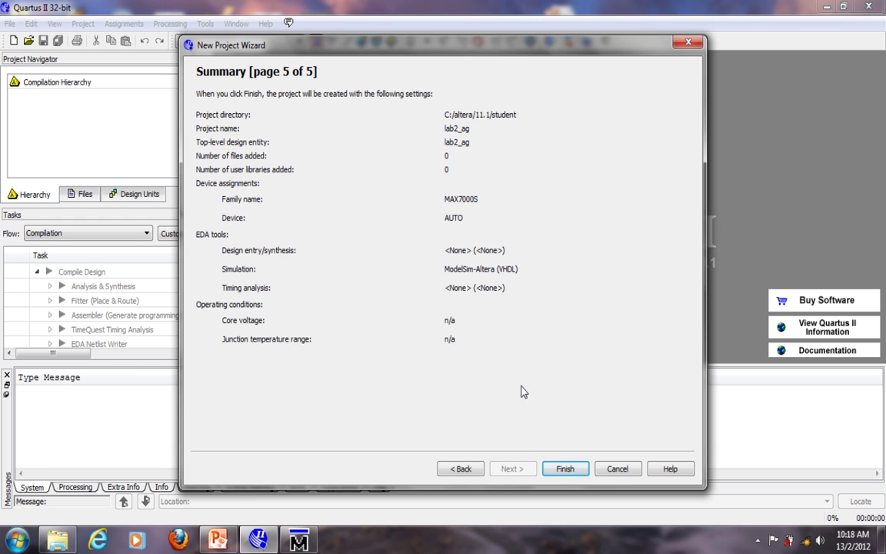
pyautogui.click(565, 469)
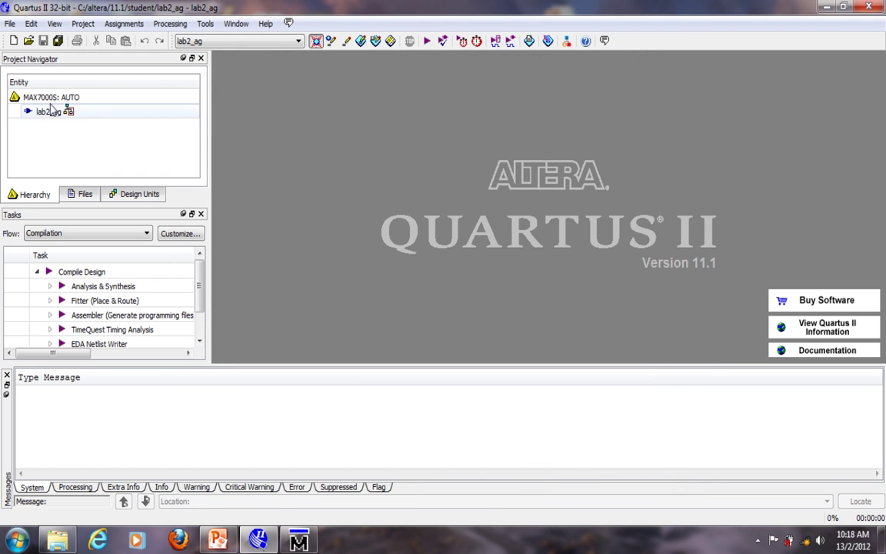
pyautogui.click(73, 191)
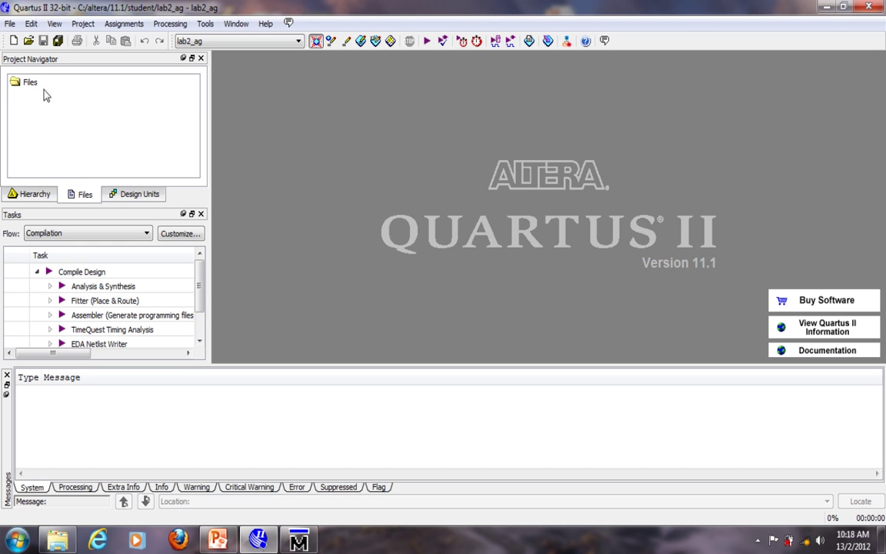
pyautogui.click(35, 193)
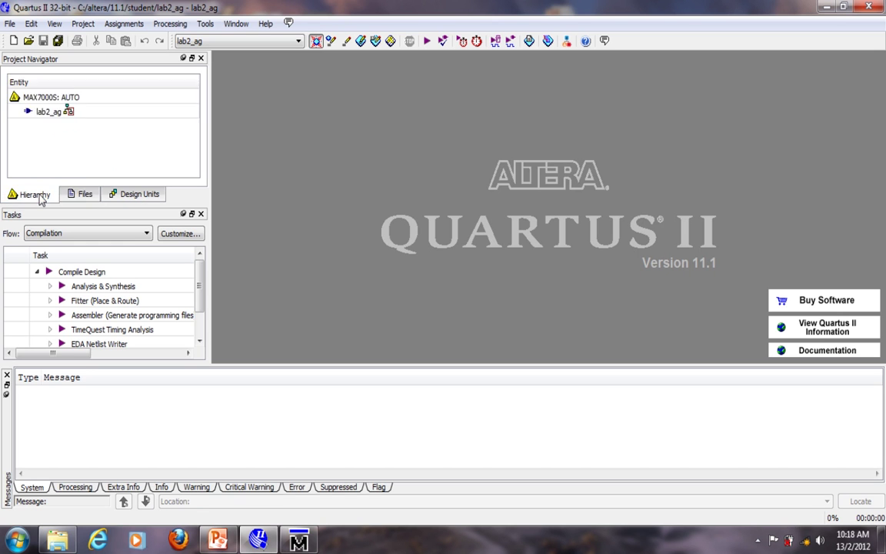
# - In the project's EDA simulation settings, set the netlist writer option "Generate netlist for functional simulation only" to On
pyautogui.click(121, 25)
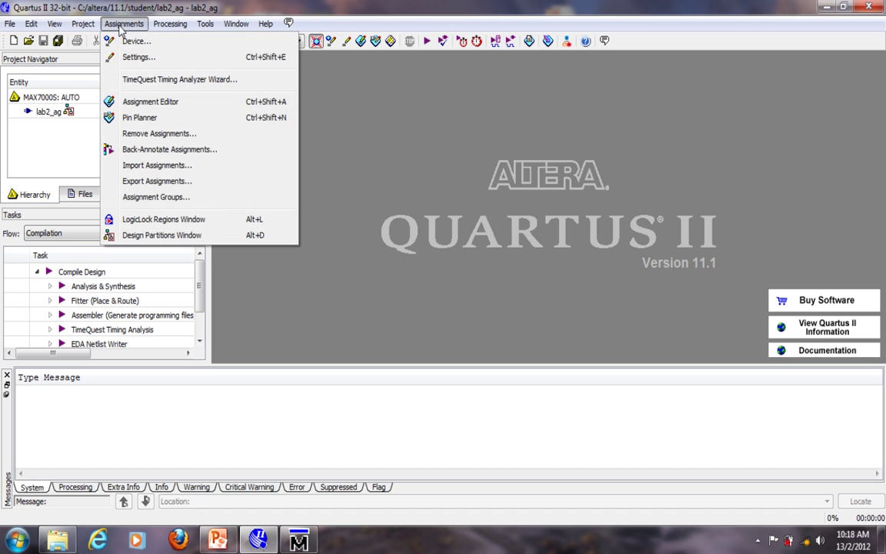
pyautogui.click(135, 58)
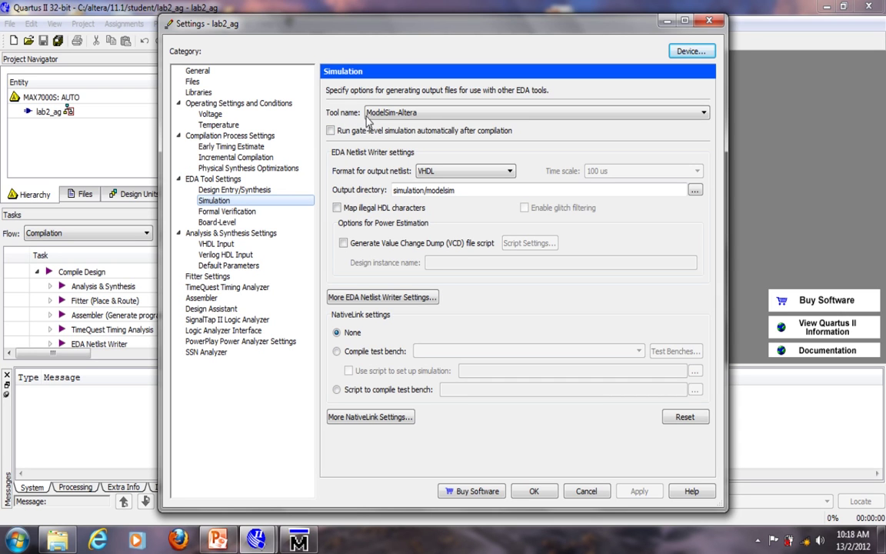
pyautogui.click(419, 173)
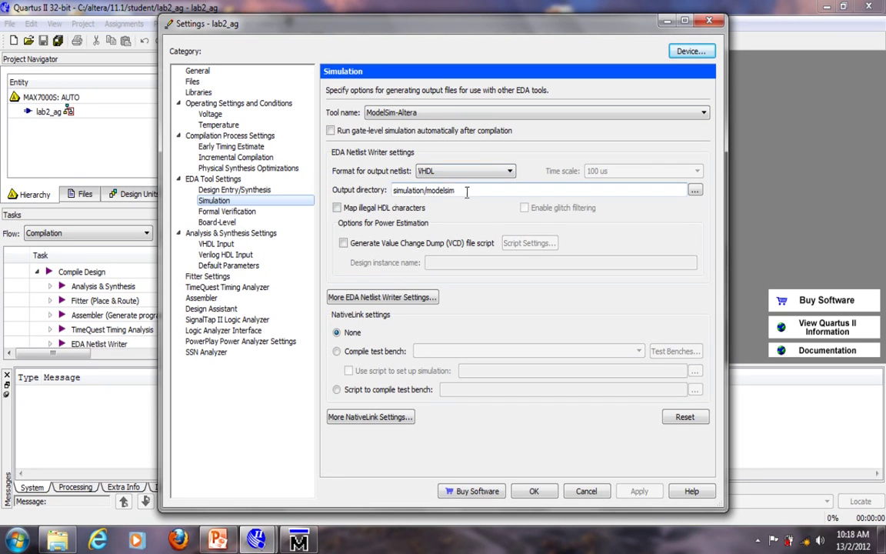
pyautogui.moveTo(466, 191); pyautogui.dragTo(392, 194)
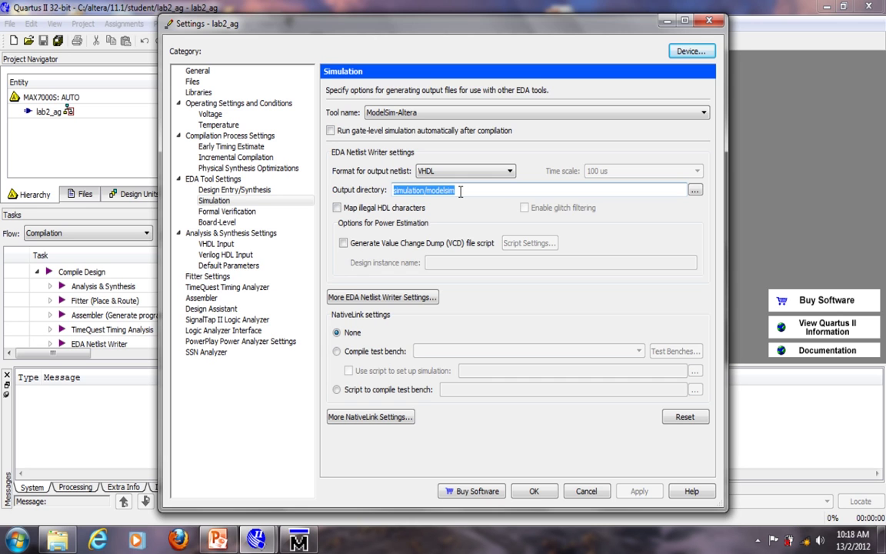
pyautogui.click(393, 305)
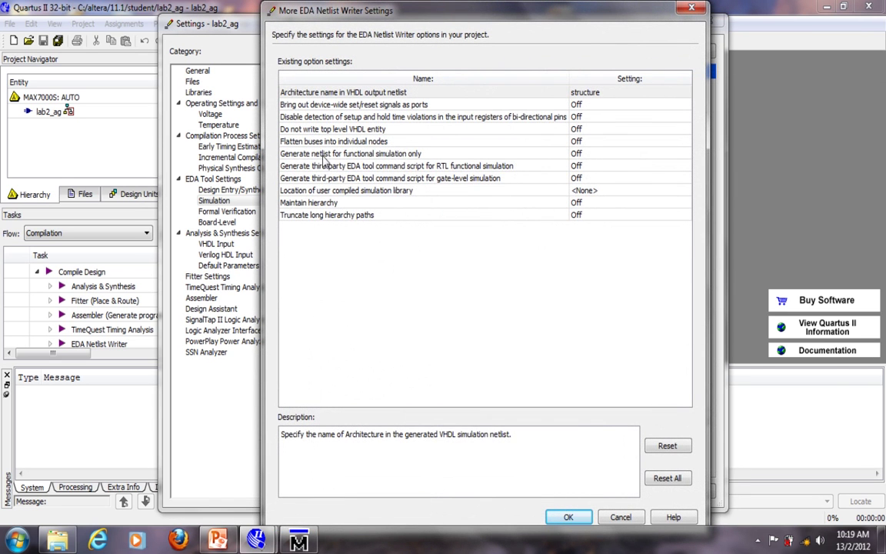
pyautogui.click(324, 156)
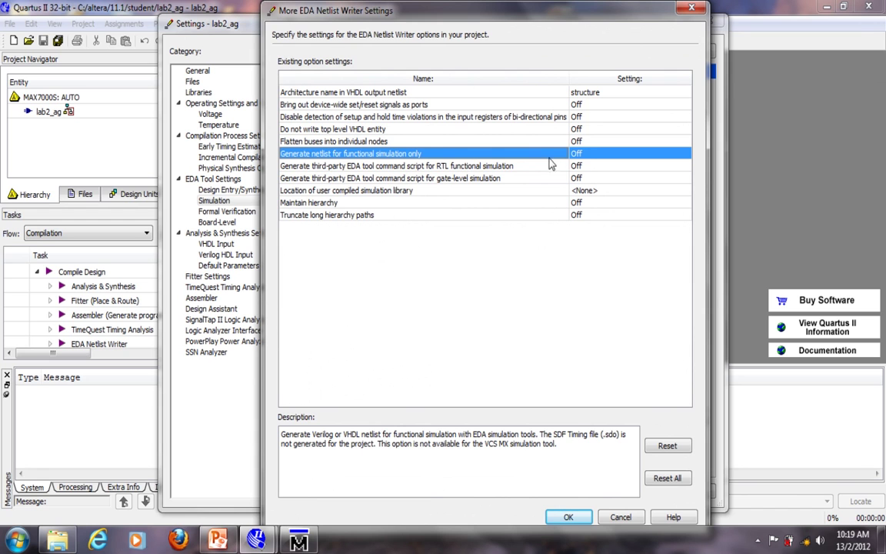
pyautogui.click(633, 160)
pyautogui.click(633, 156)
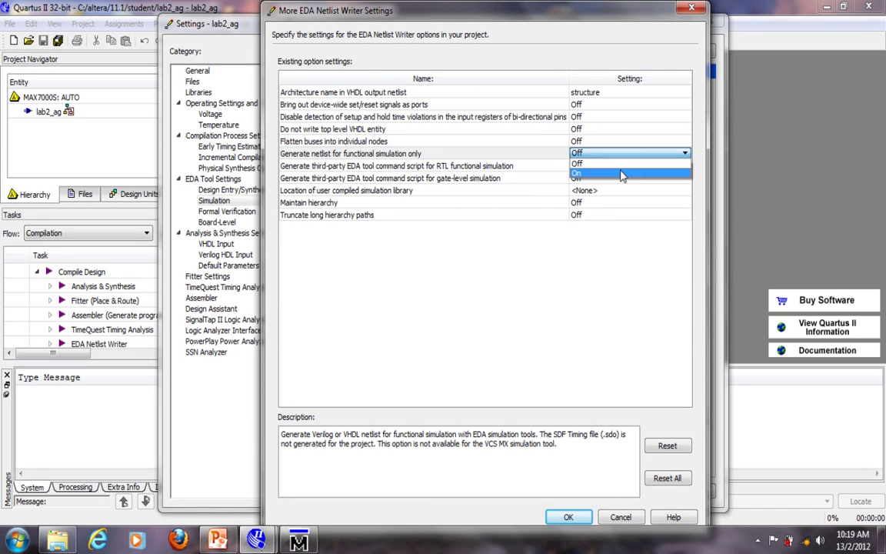
pyautogui.click(620, 175)
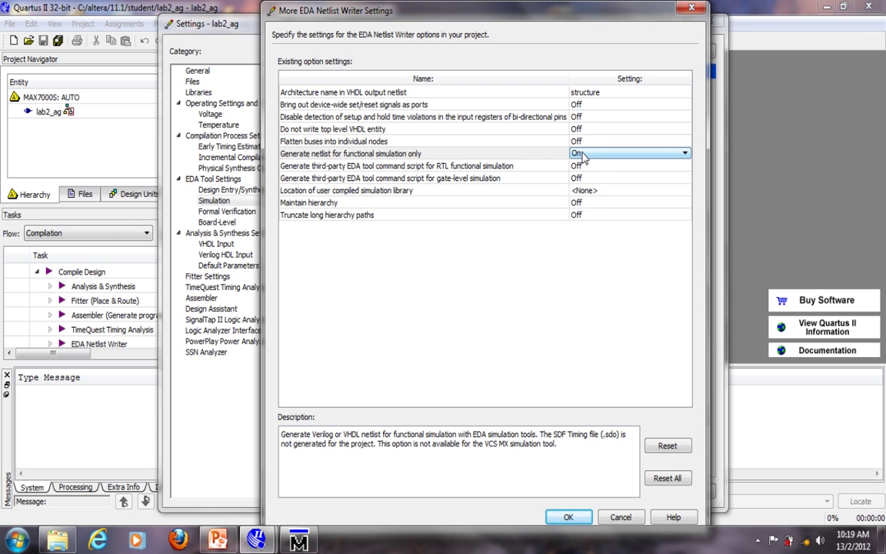
# - Set the netlist writer's location of user compiled simulation library to the folder C:\altera\11.1\student
pyautogui.click(309, 191)
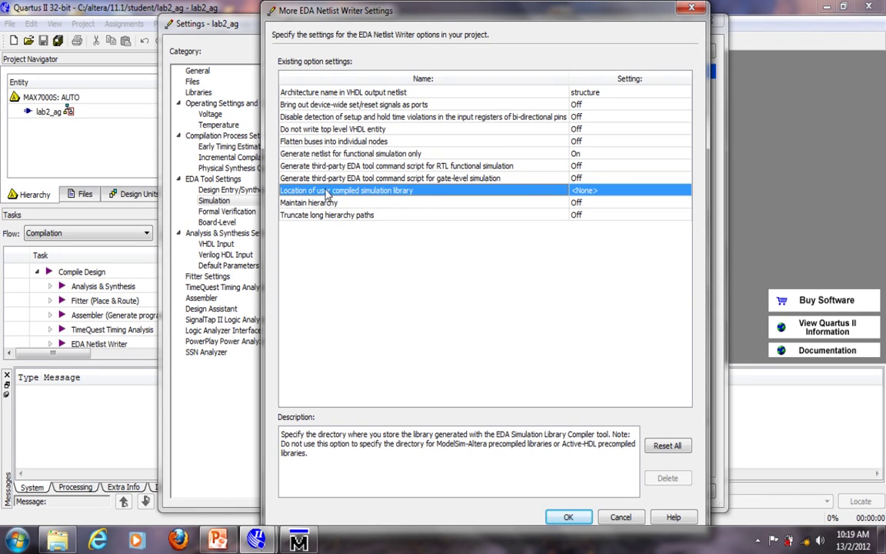
pyautogui.click(595, 192)
pyautogui.click(682, 191)
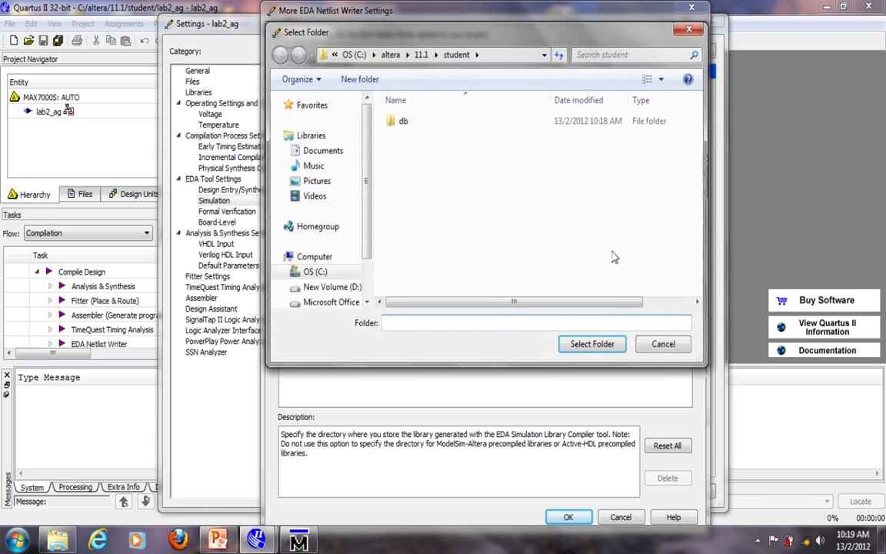
pyautogui.click(332, 271)
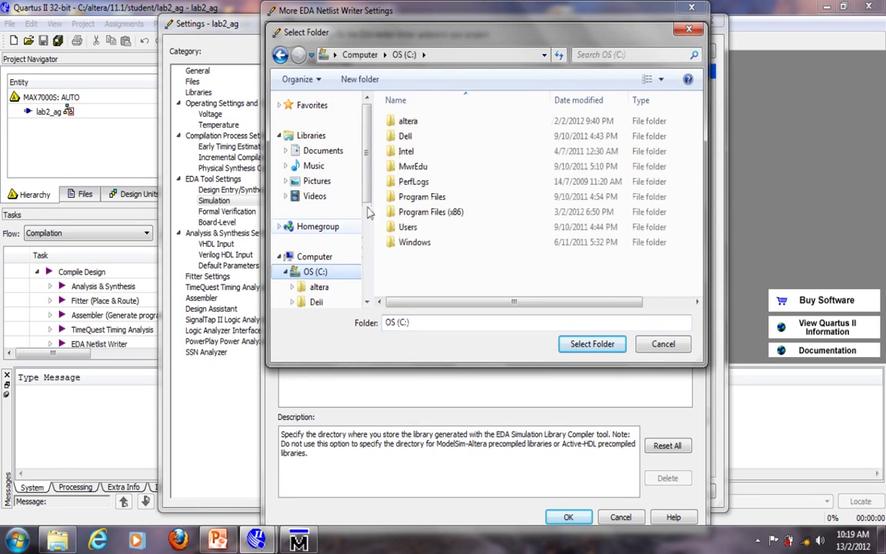
pyautogui.doubleClick(412, 123)
pyautogui.doubleClick(406, 124)
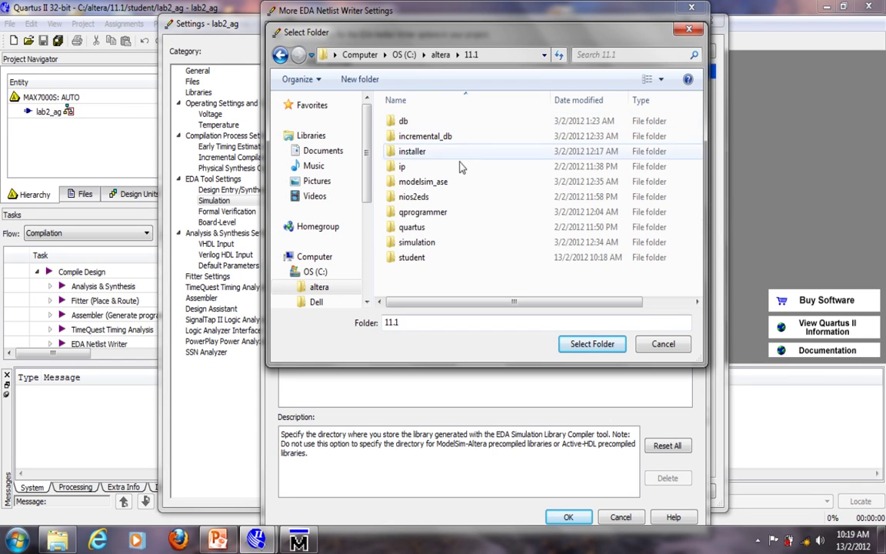
pyautogui.click(420, 261)
pyautogui.doubleClick(420, 261)
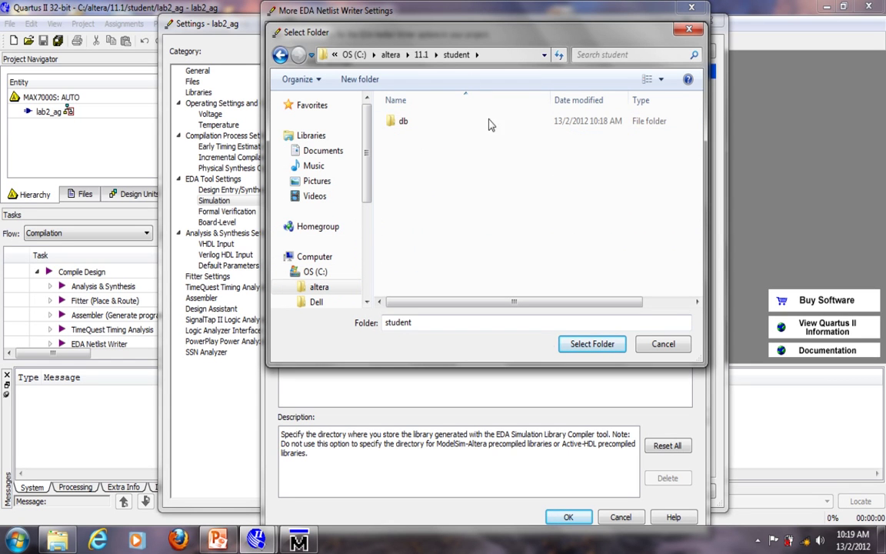
pyautogui.click(586, 344)
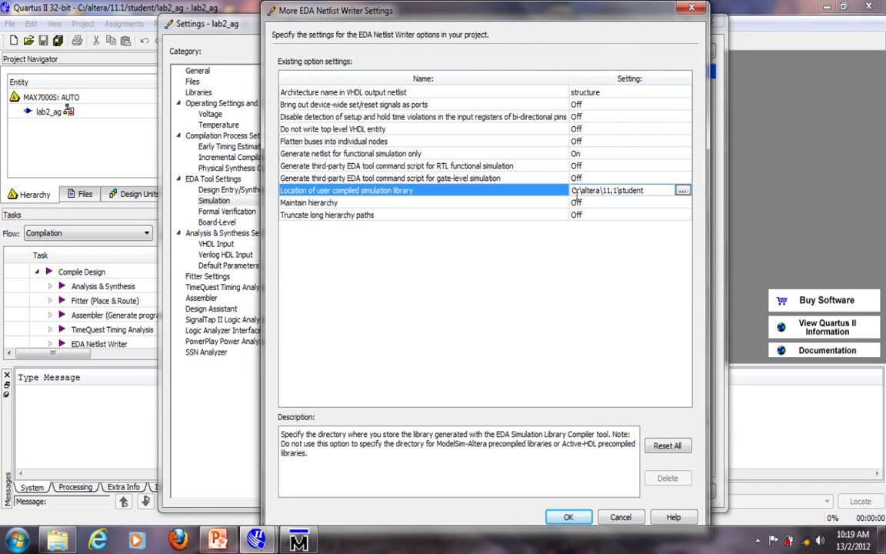
# - Accept the netlist writer options, check the NativeLink library location, and accept the project's simulation settings
pyautogui.click(609, 217)
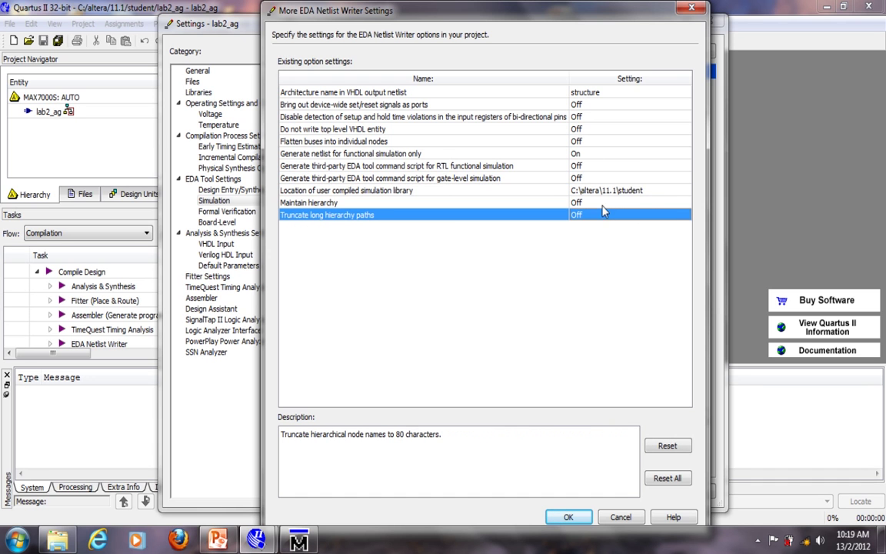
pyautogui.click(569, 517)
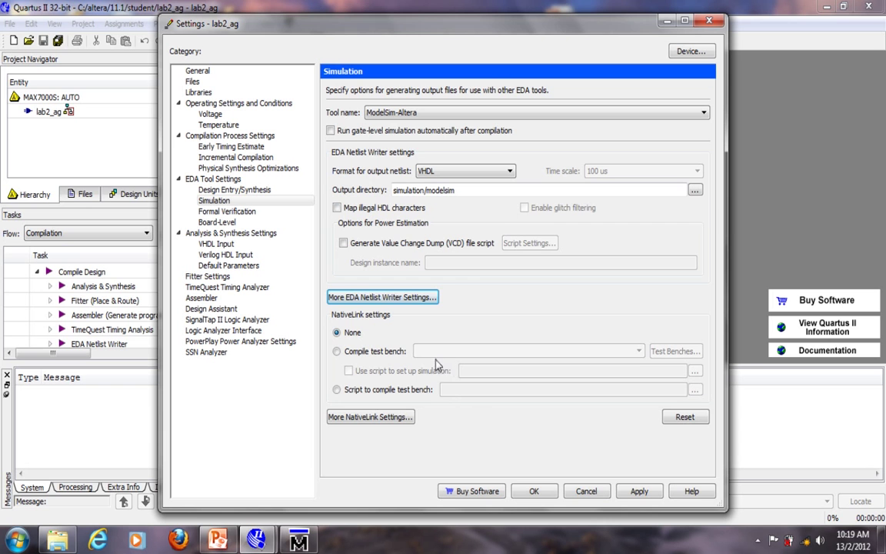
pyautogui.click(398, 424)
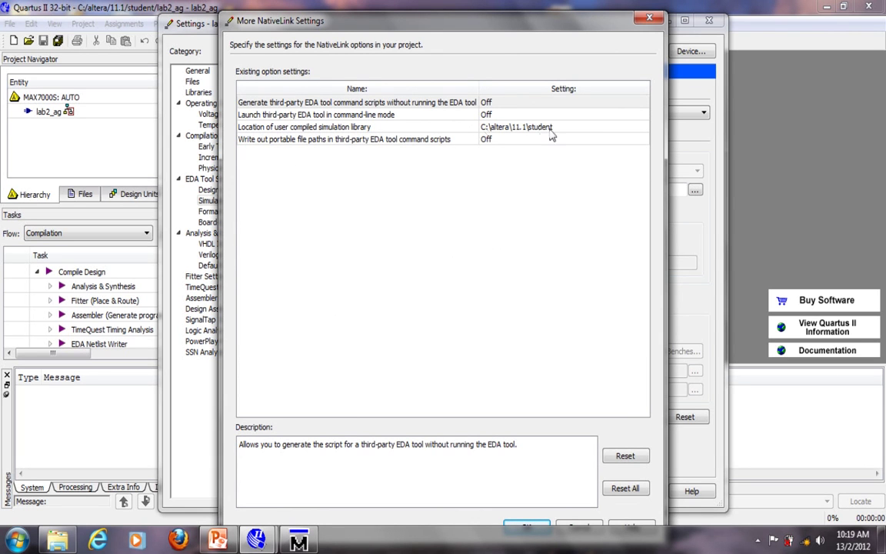
pyautogui.click(528, 528)
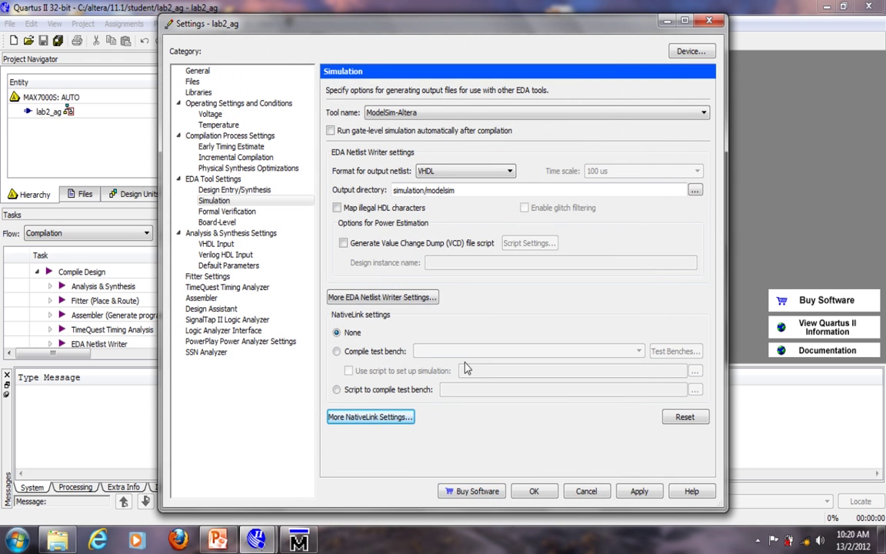
pyautogui.click(547, 494)
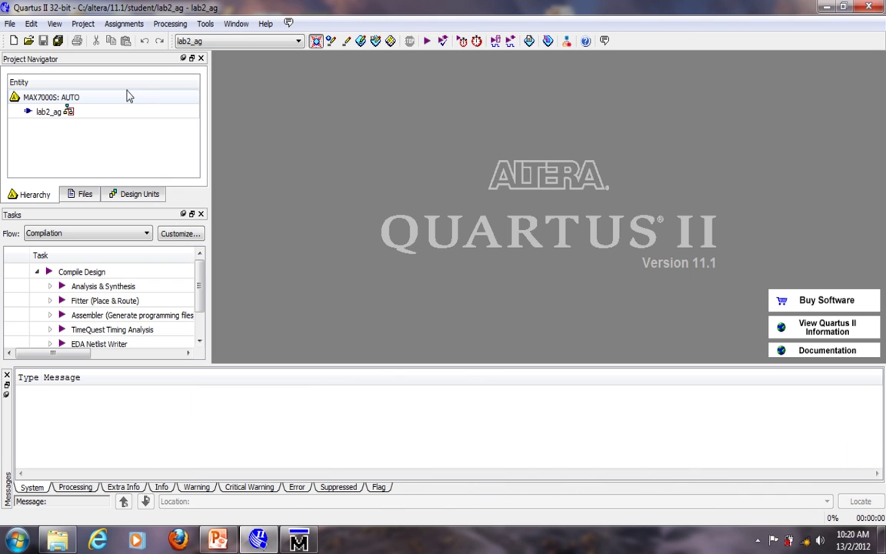
# - Create a new Block Diagram/Schematic File and detach its editor into a separate window
pyautogui.click(14, 42)
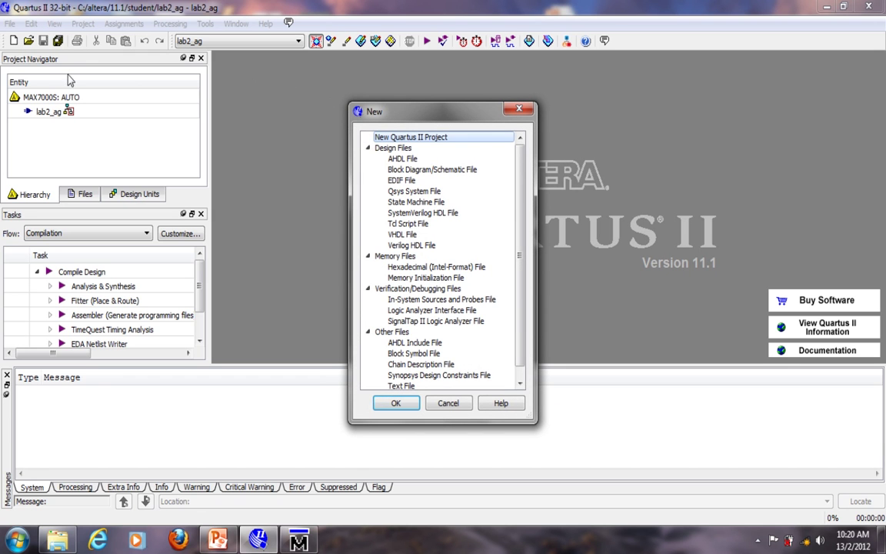
pyautogui.click(420, 169)
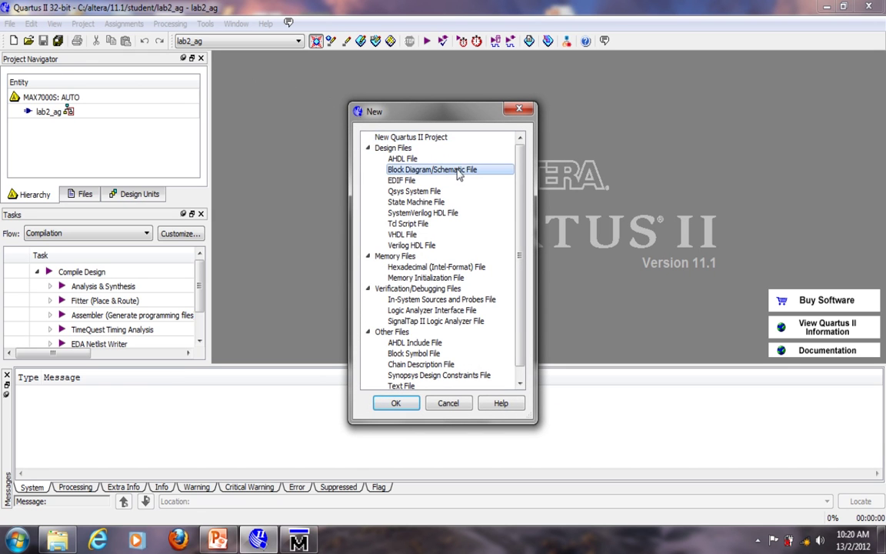
pyautogui.click(395, 403)
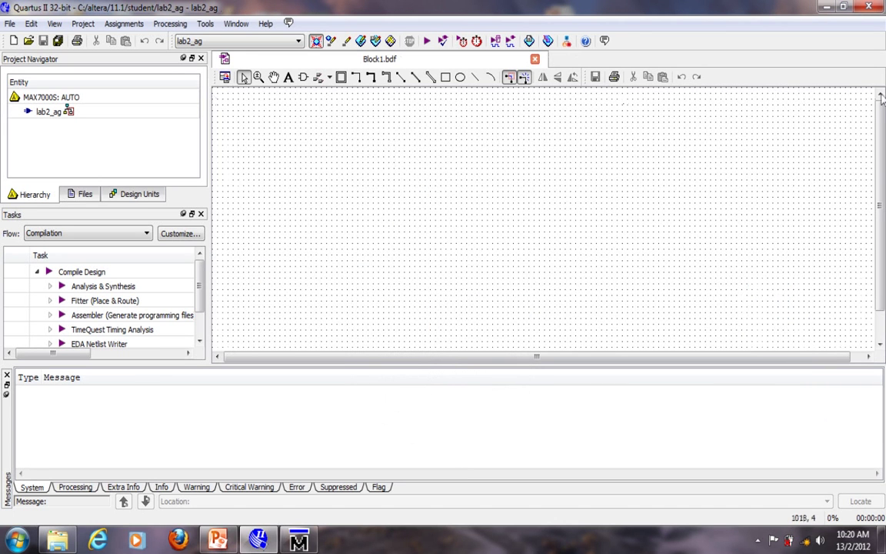
pyautogui.click(224, 80)
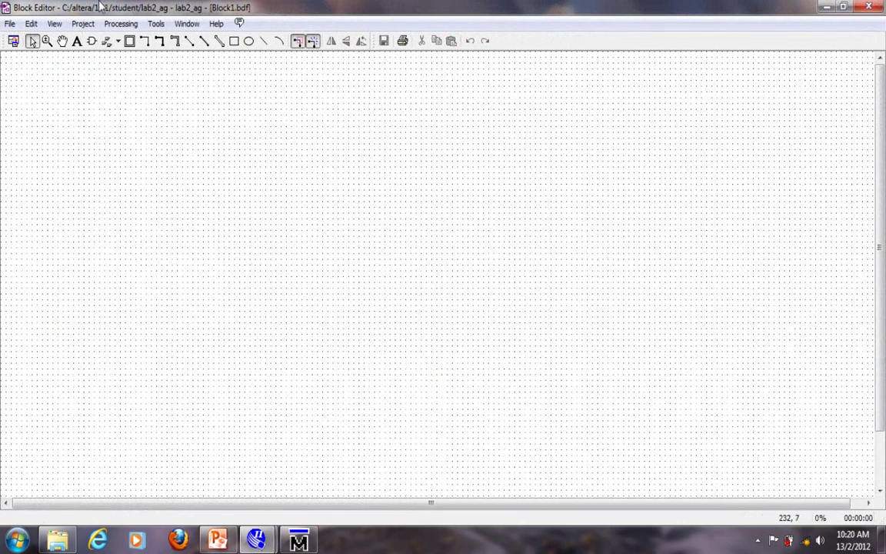
# - Insert an or2 gate from the primitives logic library near the middle of the schematic
pyautogui.click(91, 41)
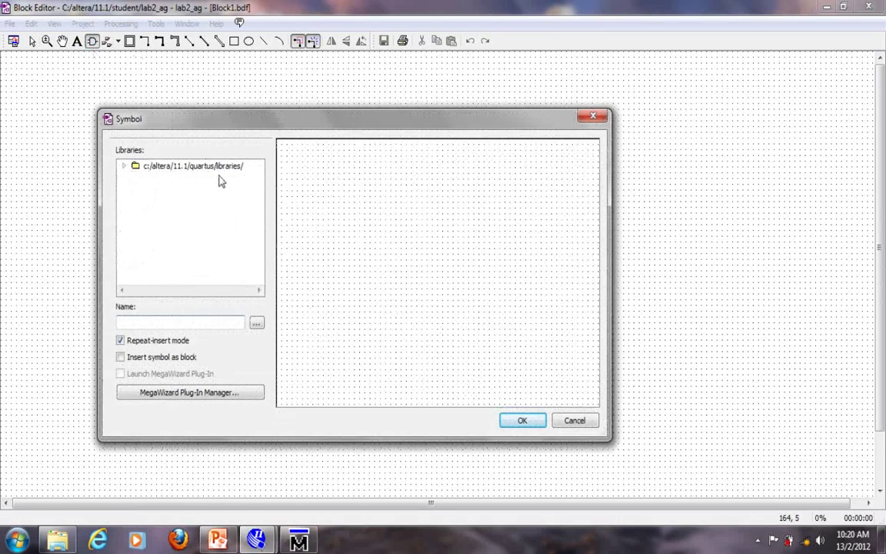
pyautogui.click(219, 171)
pyautogui.doubleClick(219, 171)
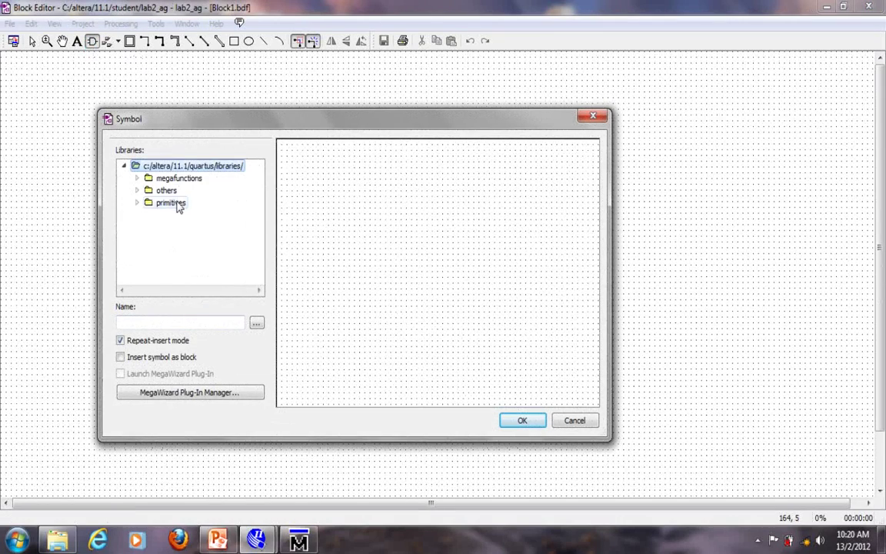
pyautogui.doubleClick(176, 204)
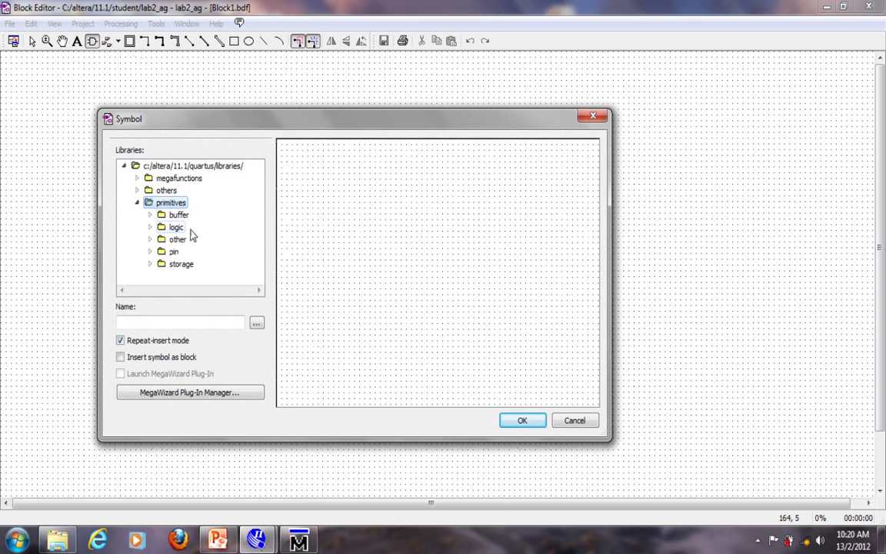
pyautogui.doubleClick(189, 229)
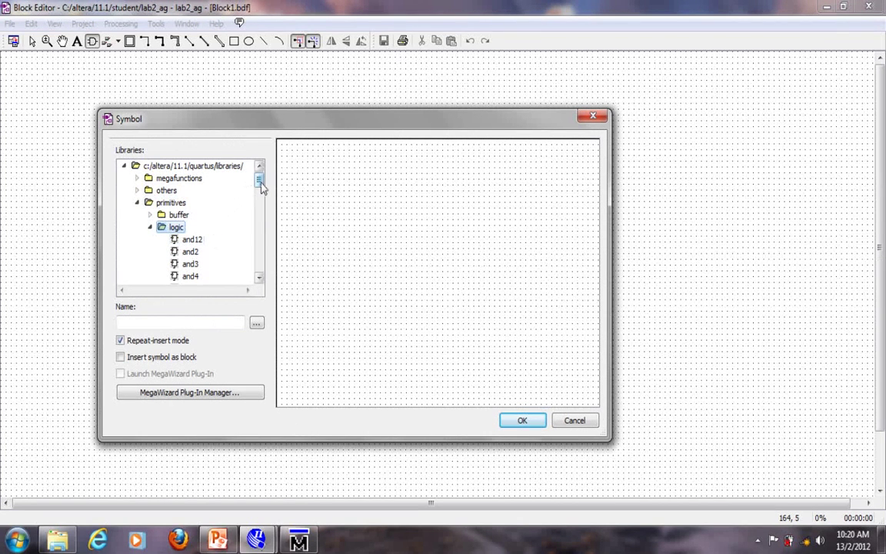
pyautogui.moveTo(260, 187); pyautogui.dragTo(259, 253)
pyautogui.click(188, 239)
pyautogui.click(522, 420)
pyautogui.click(340, 226)
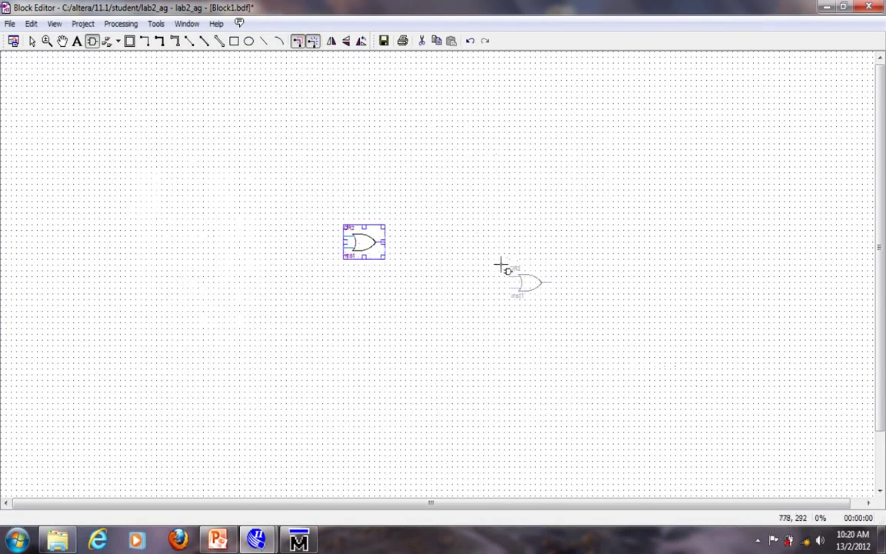
# - Place three extra OR2 gates around the schematic and delete them again, keeping only the first gate
pyautogui.click(420, 129)
pyautogui.click(467, 279)
pyautogui.click(543, 194)
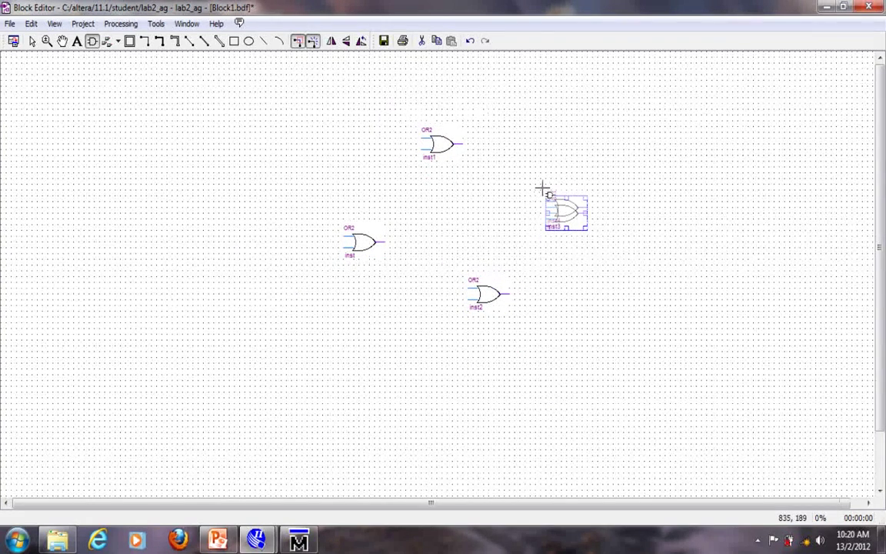
pyautogui.press('Escape')
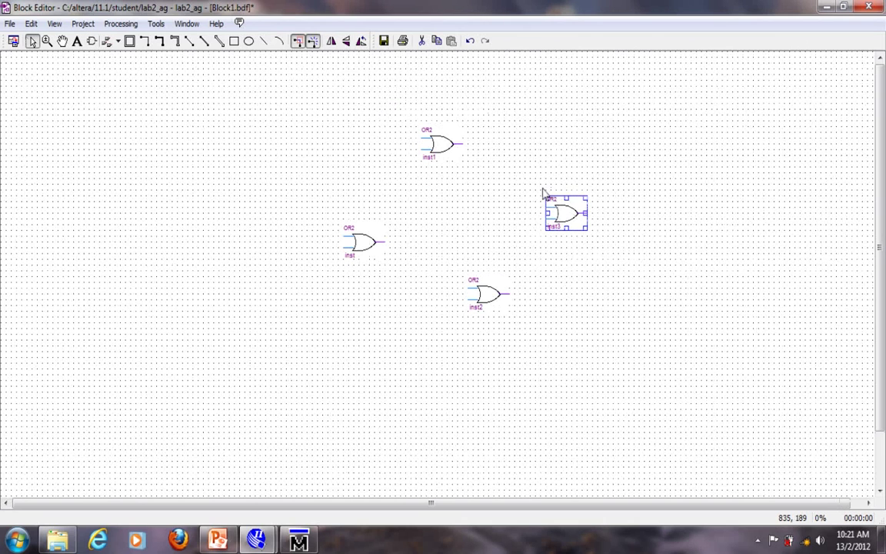
pyautogui.moveTo(396, 92); pyautogui.dragTo(723, 364)
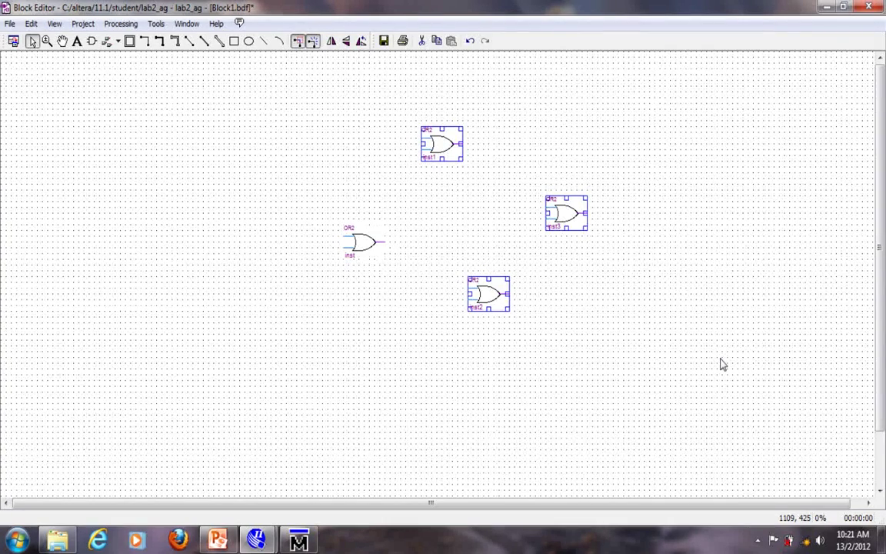
pyautogui.press('Delete')
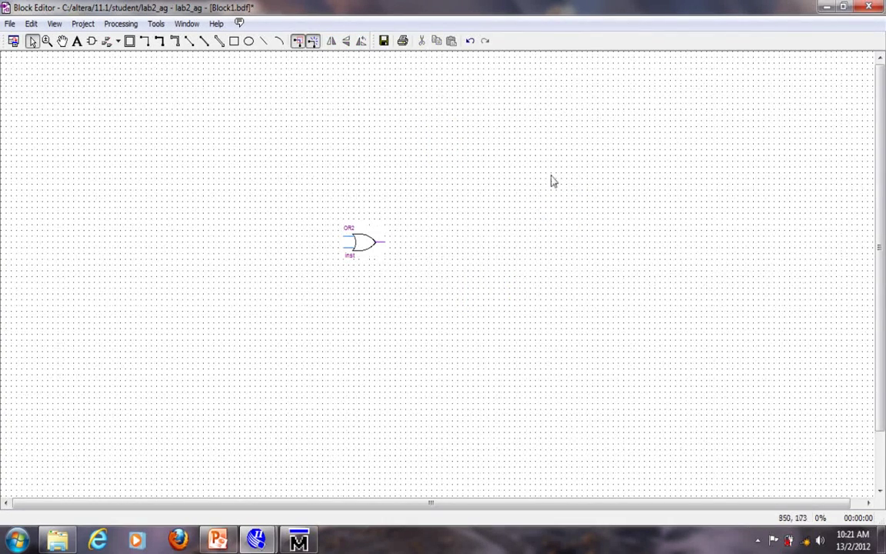
# - Move the OR2 gate a little up and to the left on the schematic and leave it deselected
pyautogui.moveTo(368, 244); pyautogui.dragTo(332, 207)
pyautogui.click(431, 256)
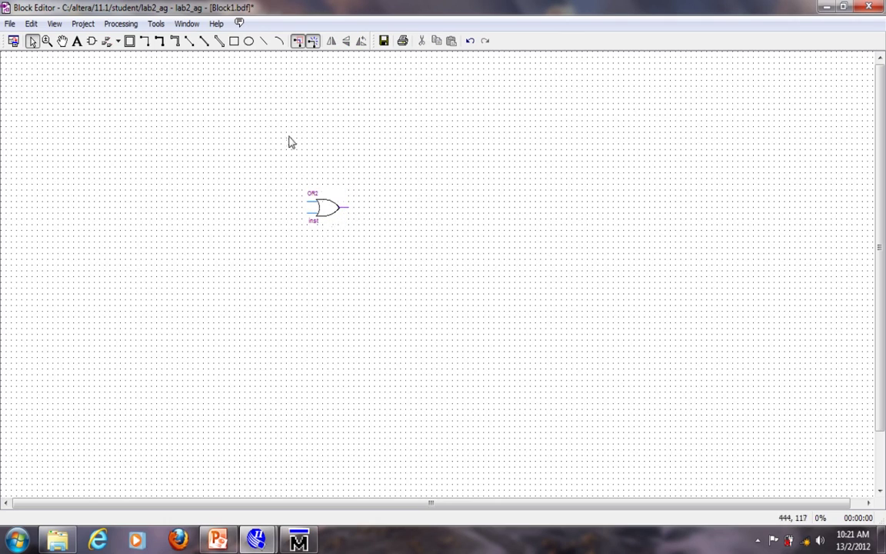
pyautogui.moveTo(299, 129); pyautogui.dragTo(364, 256)
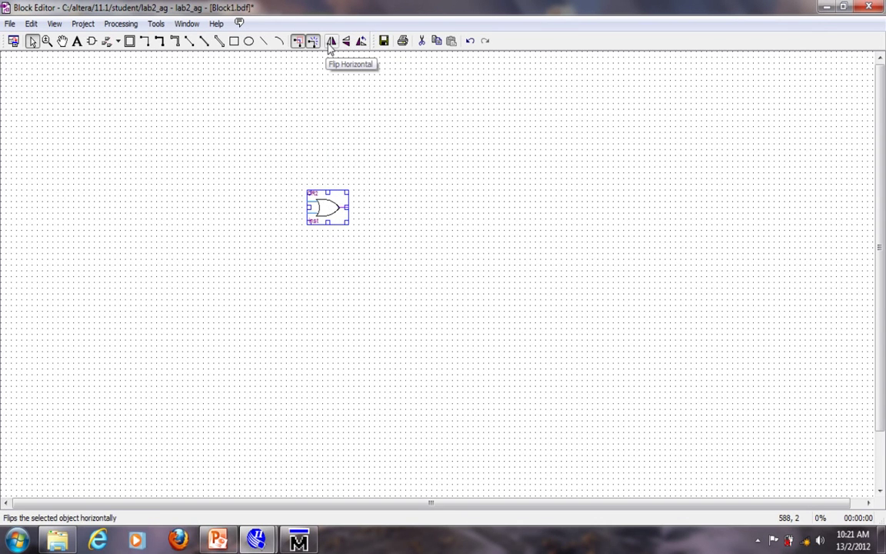
pyautogui.click(377, 185)
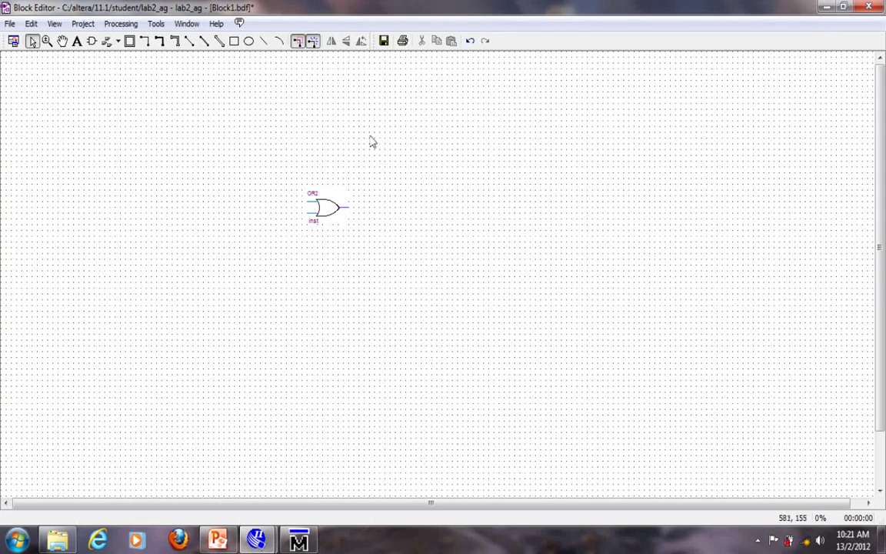
# - Insert one and2 gate from the primitives logic library to the right of the OR2 gate
pyautogui.click(92, 42)
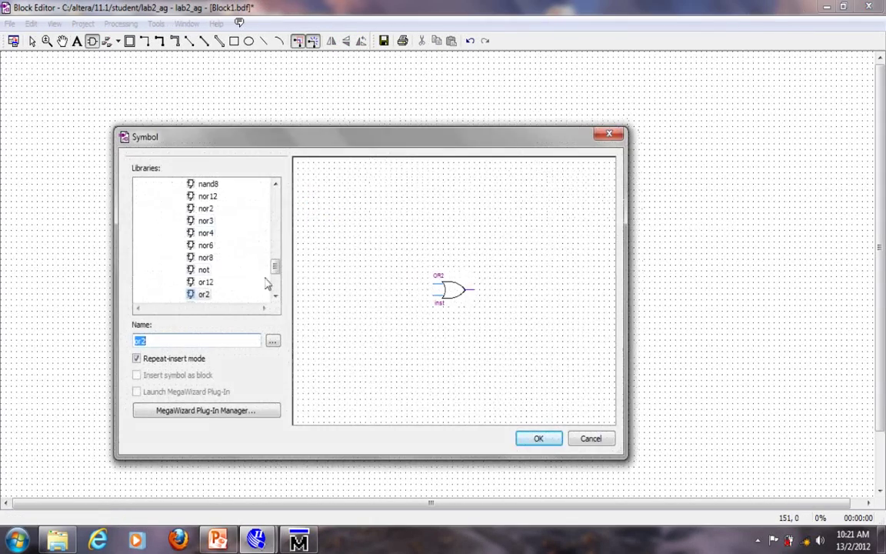
pyautogui.moveTo(277, 270); pyautogui.dragTo(250, 185)
pyautogui.click(207, 234)
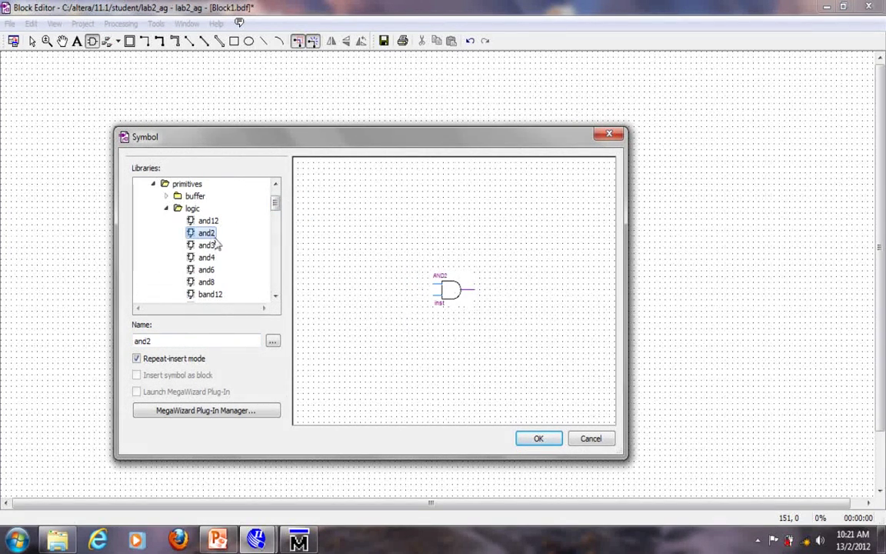
pyautogui.click(536, 438)
pyautogui.click(392, 193)
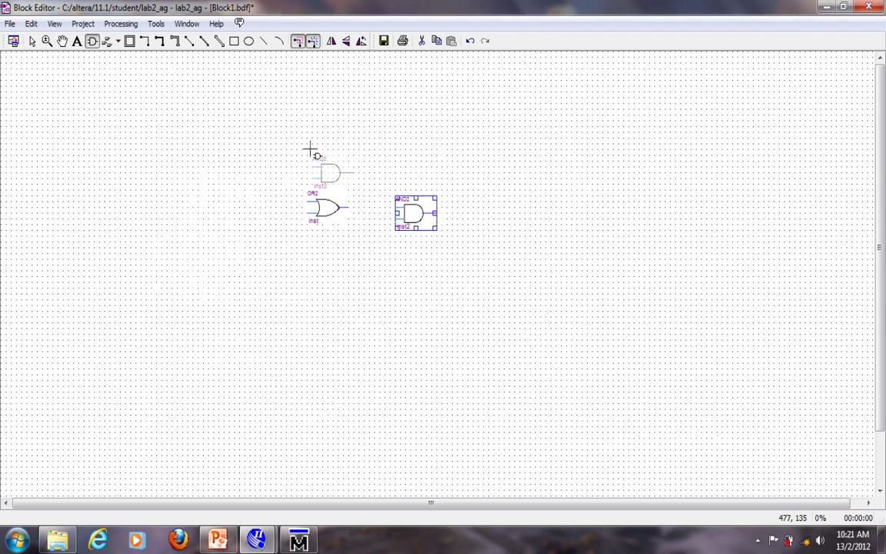
pyautogui.press('Escape')
# - Wire the OR2 gate's output to the upper input of the AND2 gate
pyautogui.click(386, 206)
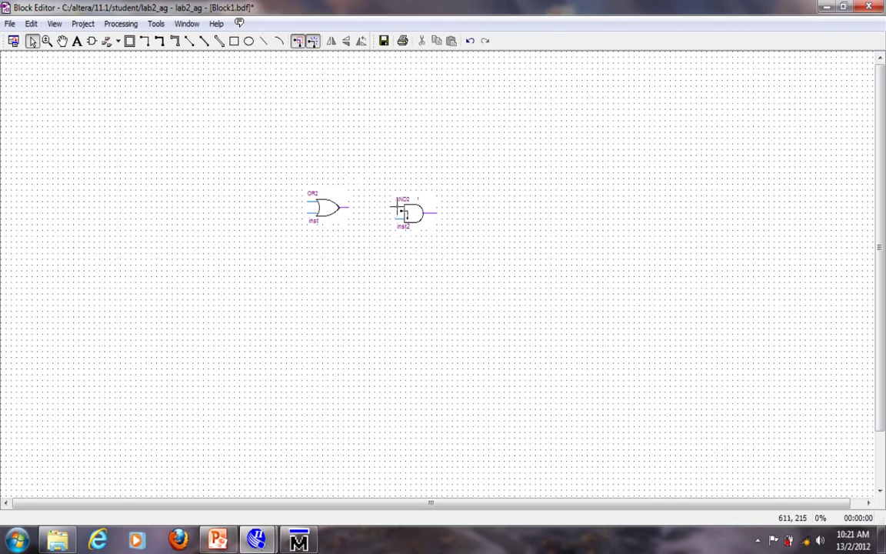
pyautogui.moveTo(400, 209); pyautogui.dragTo(341, 207)
pyautogui.click(353, 231)
# - Place three input pins from the primitives pin library left of the OR2 gate, two level with its inputs and one below
pyautogui.click(90, 42)
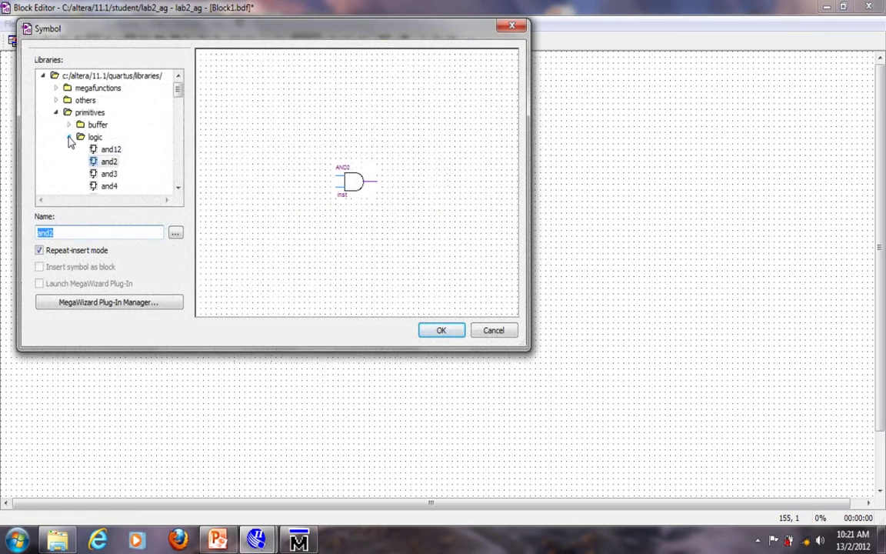
pyautogui.click(70, 137)
pyautogui.doubleClick(90, 162)
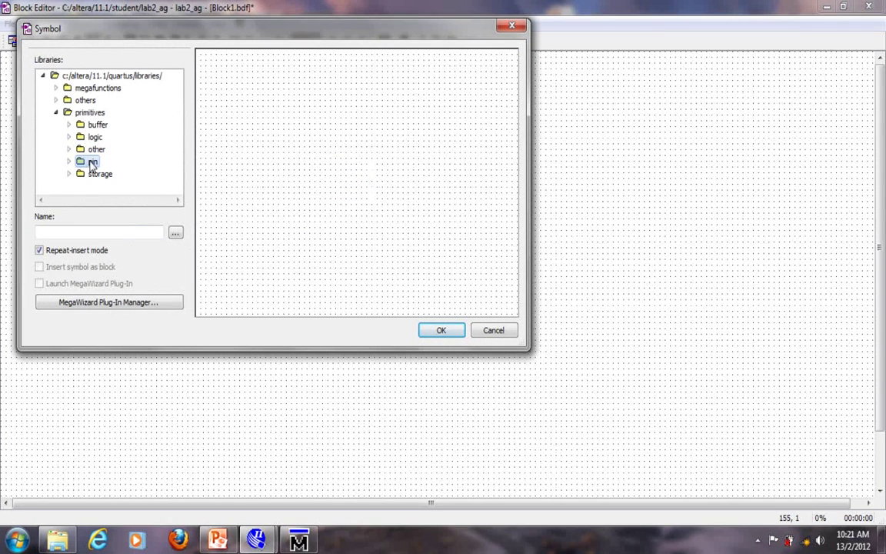
pyautogui.moveTo(177, 133); pyautogui.dragTo(178, 153)
pyautogui.doubleClick(109, 161)
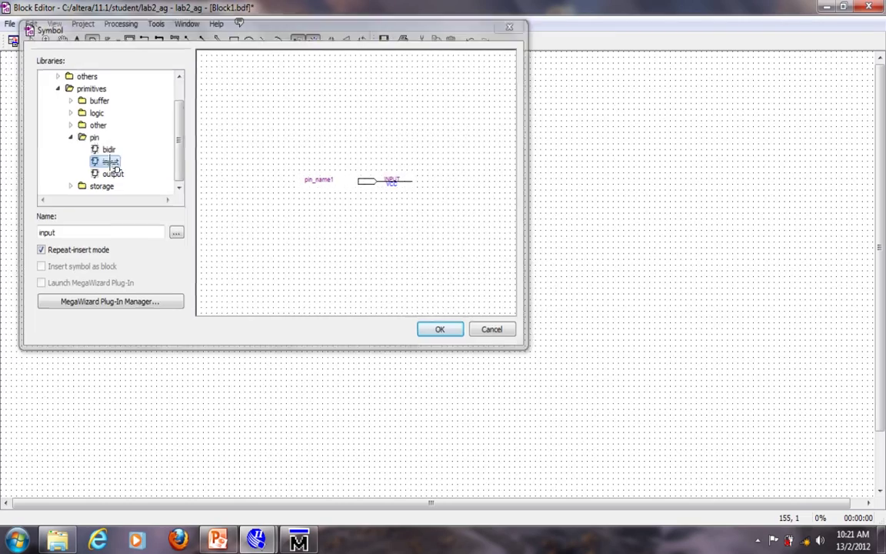
pyautogui.click(153, 193)
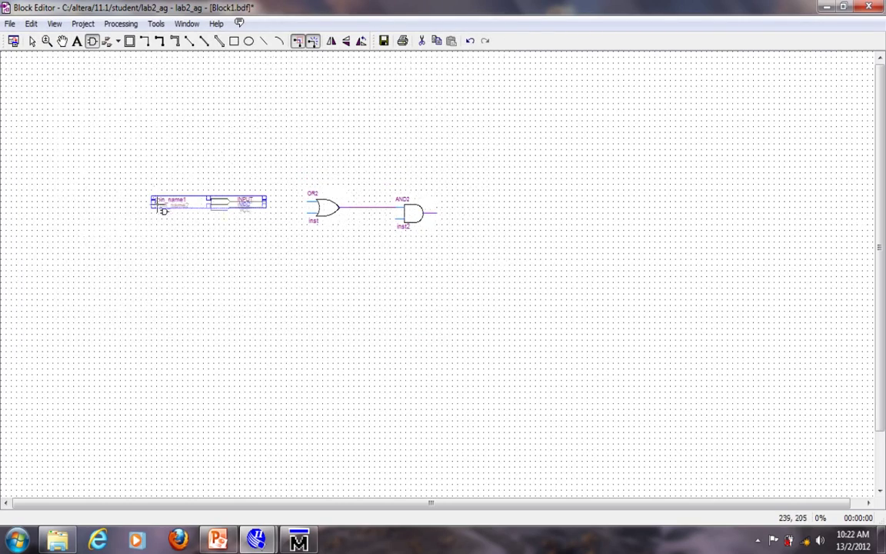
pyautogui.click(154, 206)
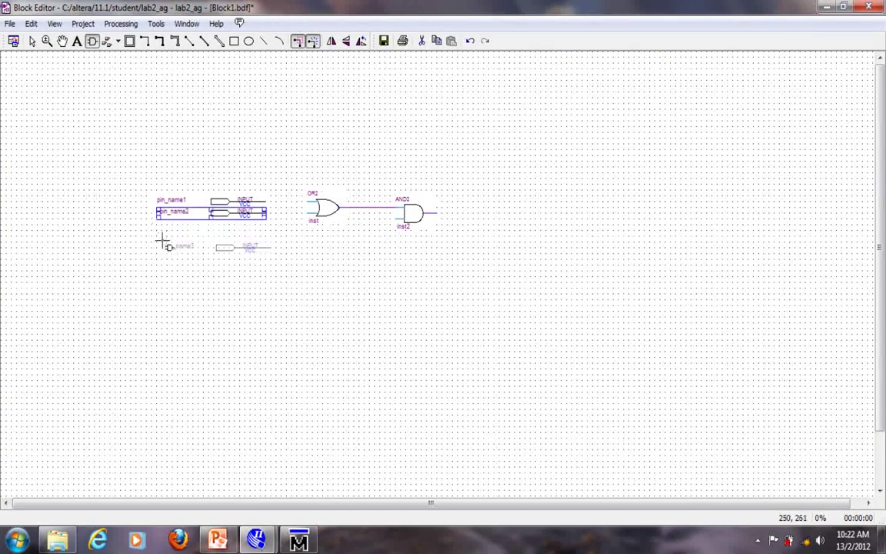
pyautogui.click(156, 245)
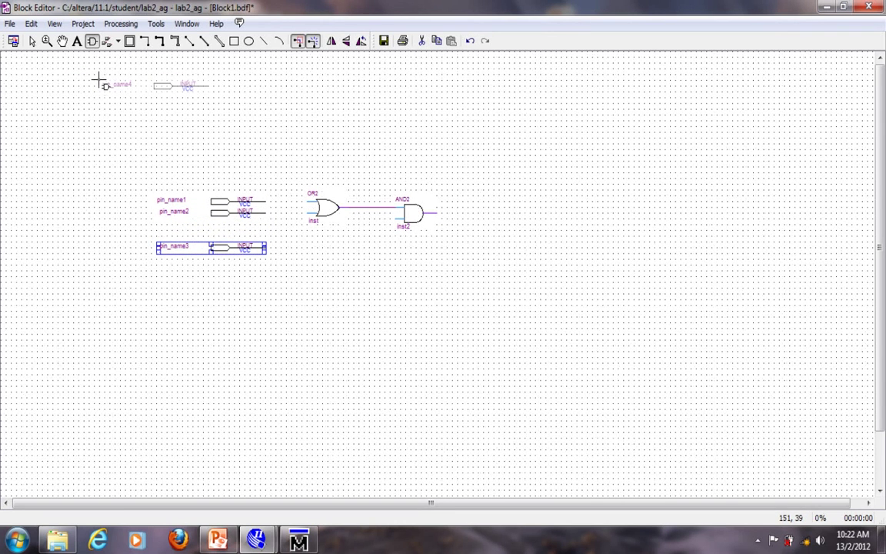
pyautogui.press('Escape')
# - Place an output pin from the primitives pin library to the right of the AND2 gate, level with its output
pyautogui.click(91, 41)
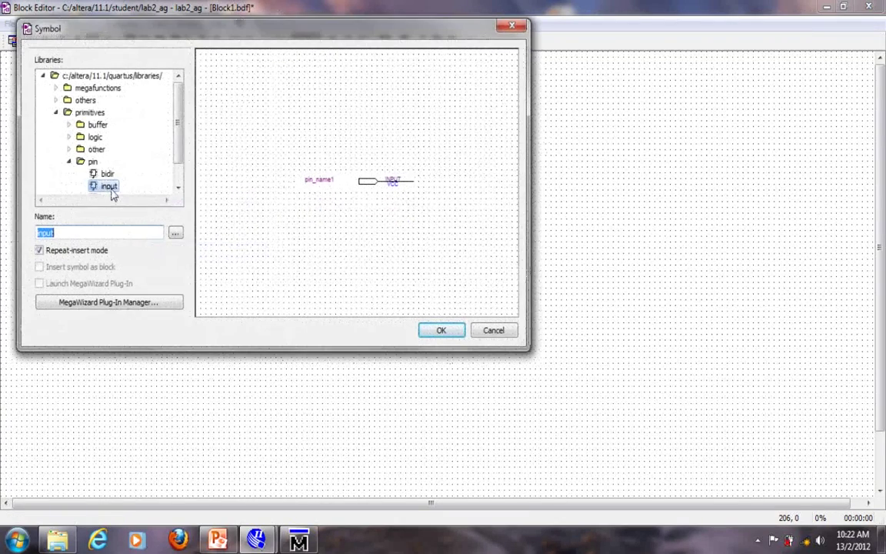
pyautogui.moveTo(179, 139); pyautogui.dragTo(180, 150)
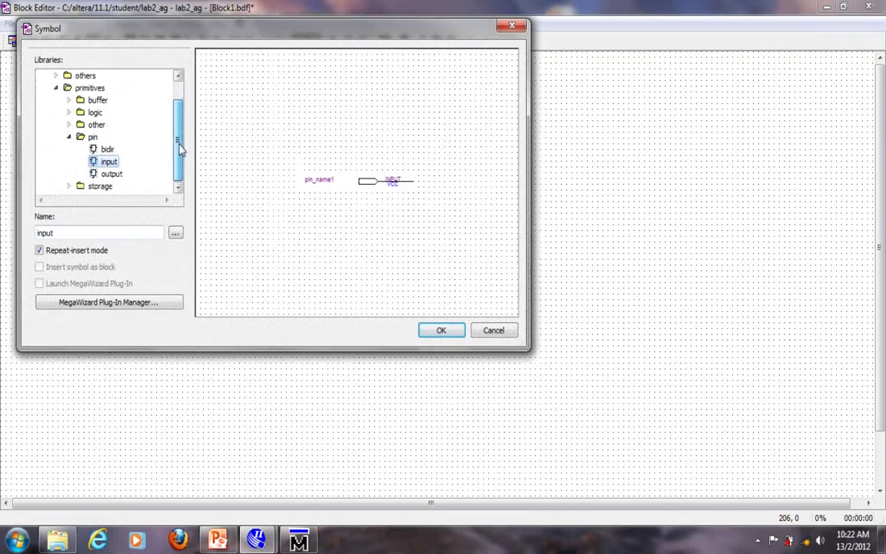
pyautogui.doubleClick(115, 174)
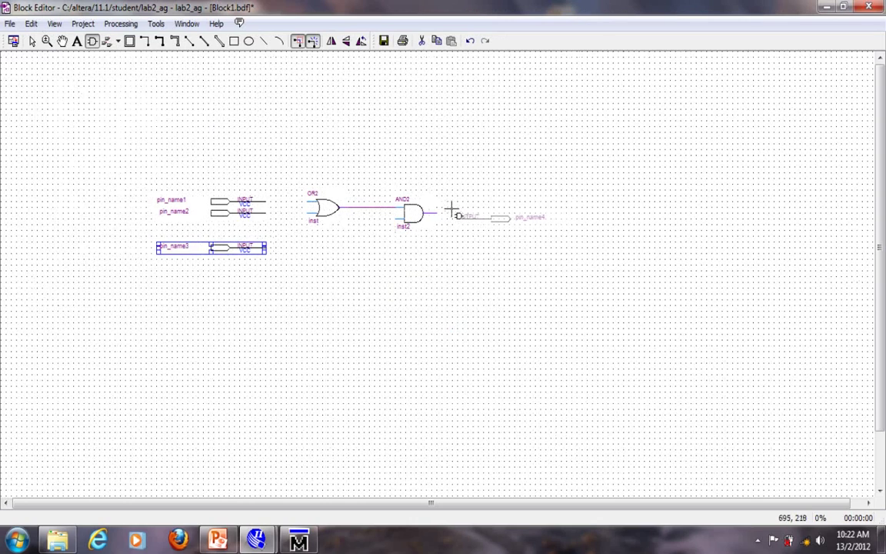
pyautogui.click(453, 205)
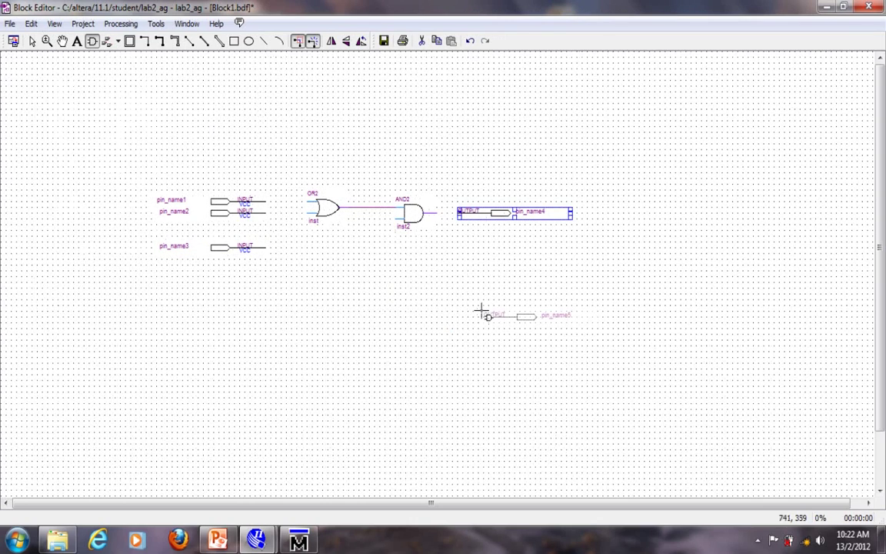
# - Wire the two upper input pins to the two inputs of the OR2 gate
pyautogui.press('Escape')
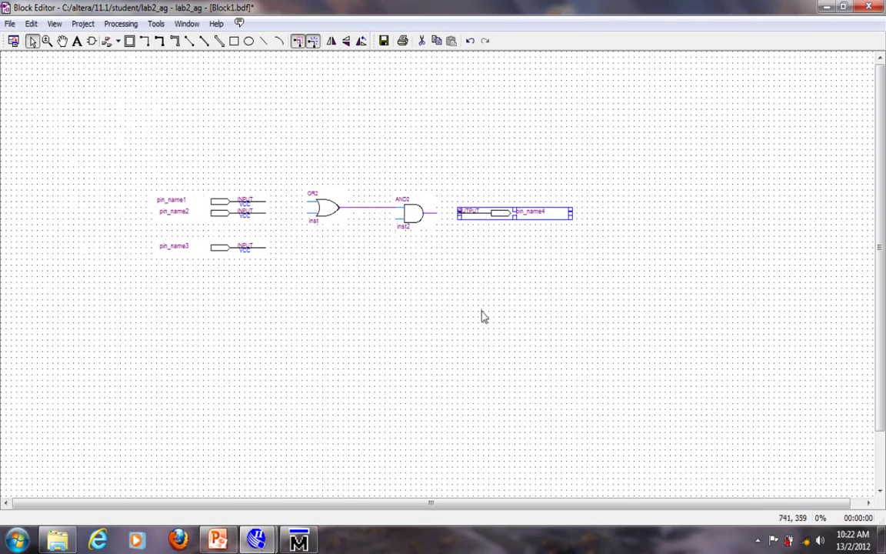
pyautogui.moveTo(310, 205); pyautogui.dragTo(266, 212)
pyautogui.click(292, 221)
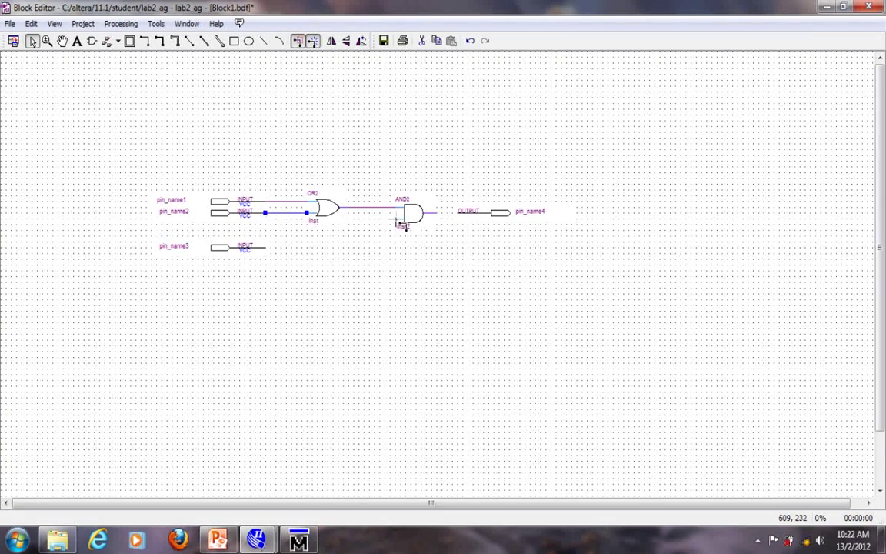
# - Wire the lowest input pin to the AND2 gate's lower input and the AND2 output to the output pin
pyautogui.click(395, 226)
pyautogui.moveTo(402, 219)
pyautogui.mouseDown()
pyautogui.moveTo(370, 222)
pyautogui.moveTo(371, 253)
pyautogui.moveTo(266, 247)
pyautogui.mouseUp()
pyautogui.click(362, 268)
pyautogui.moveTo(458, 213); pyautogui.dragTo(437, 213)
pyautogui.click(450, 252)
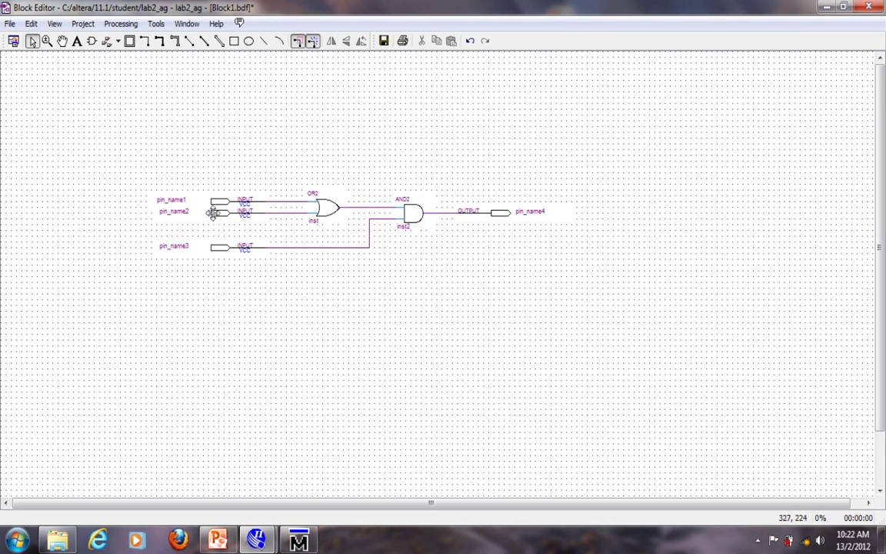
# - Rename the three input pins a, b and c from top to bottom
pyautogui.doubleClick(171, 200)
pyautogui.write('a')
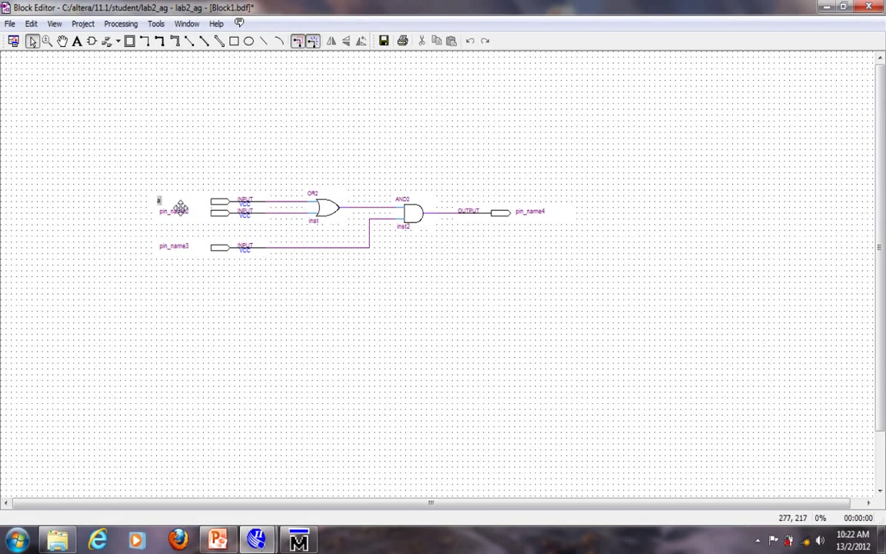
pyautogui.doubleClick(176, 210)
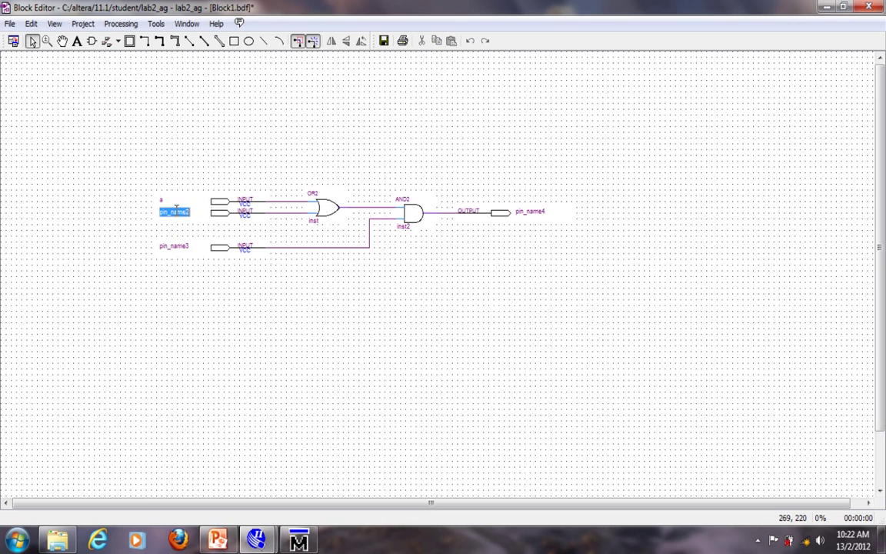
pyautogui.write('b')
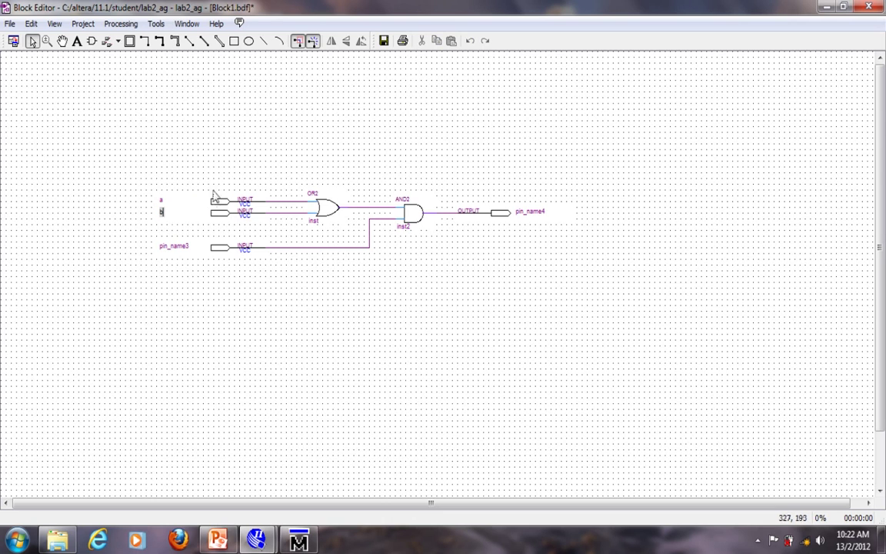
pyautogui.click(233, 320)
pyautogui.doubleClick(219, 247)
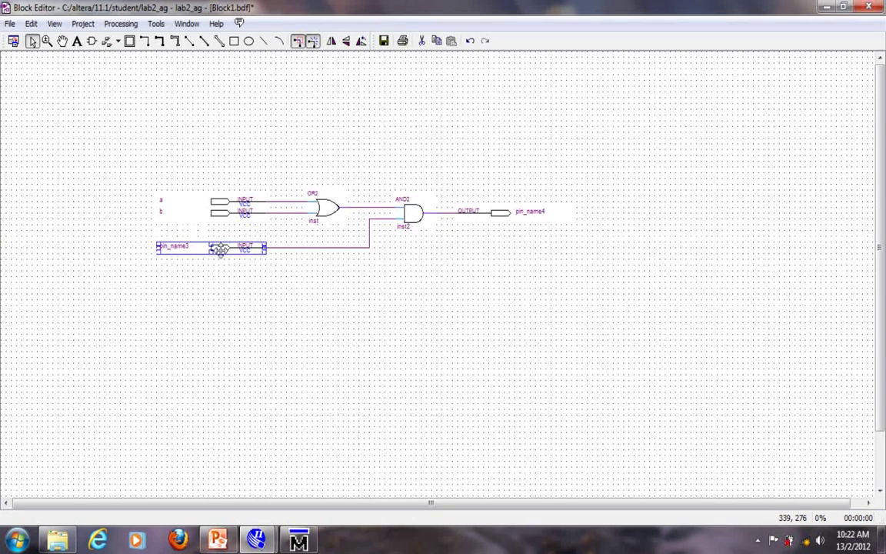
pyautogui.moveTo(364, 193); pyautogui.dragTo(207, 197)
pyautogui.write('c')
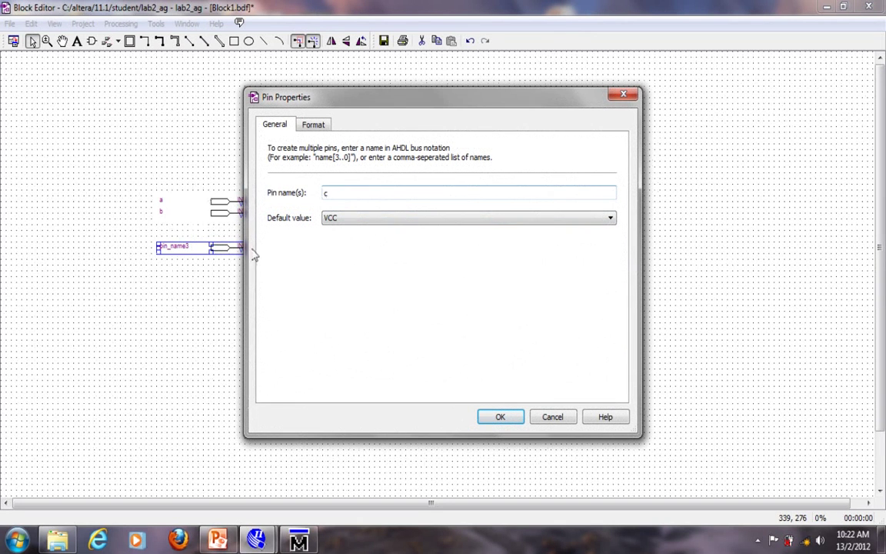
pyautogui.click(502, 418)
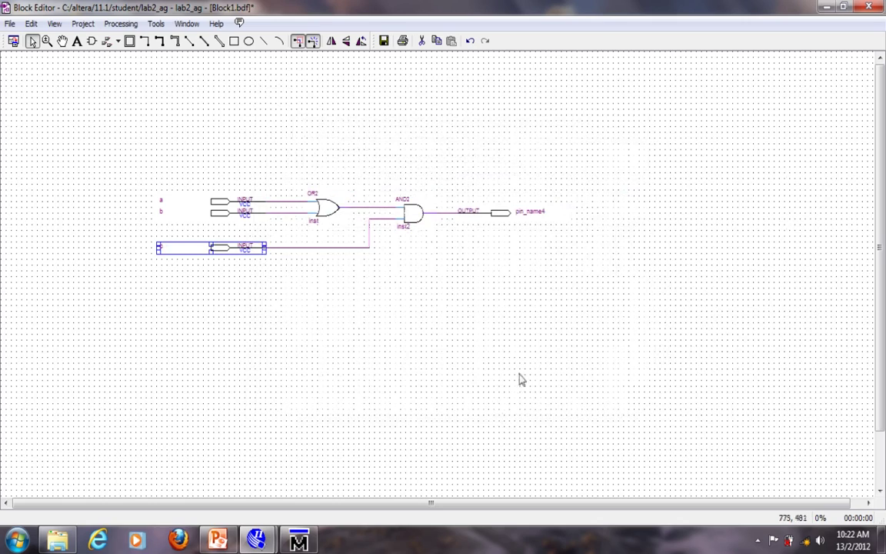
# - Rename the output pin y and reattach the schematic editor to the main Quartus II window
pyautogui.doubleClick(535, 212)
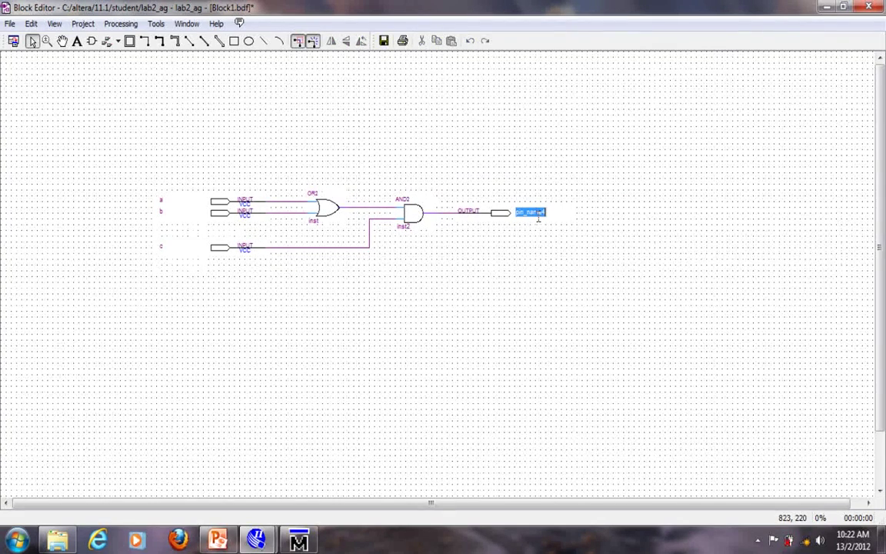
pyautogui.write('x')
pyautogui.press('Return')
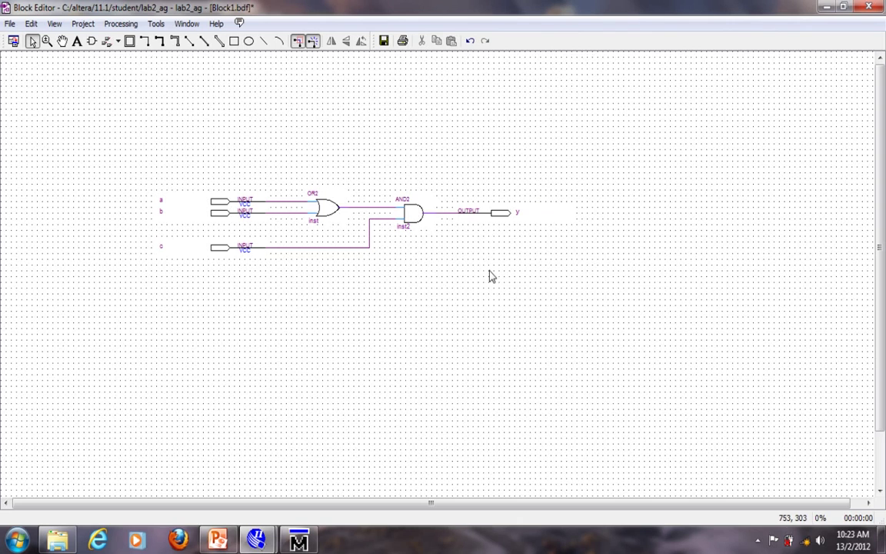
pyautogui.click(13, 43)
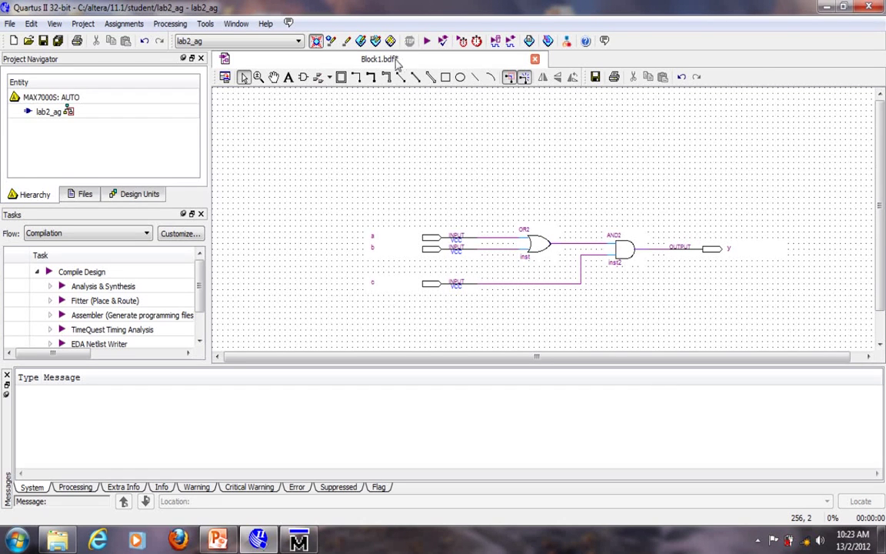
# - Save the schematic as lab2_ag.bdf in the student folder, added to the current project, and check the project's file list
pyautogui.click(10, 23)
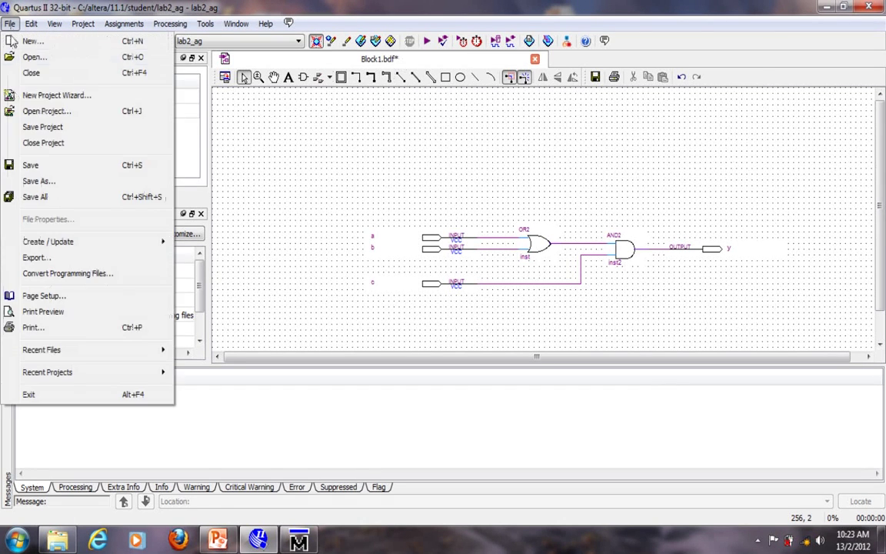
pyautogui.click(61, 185)
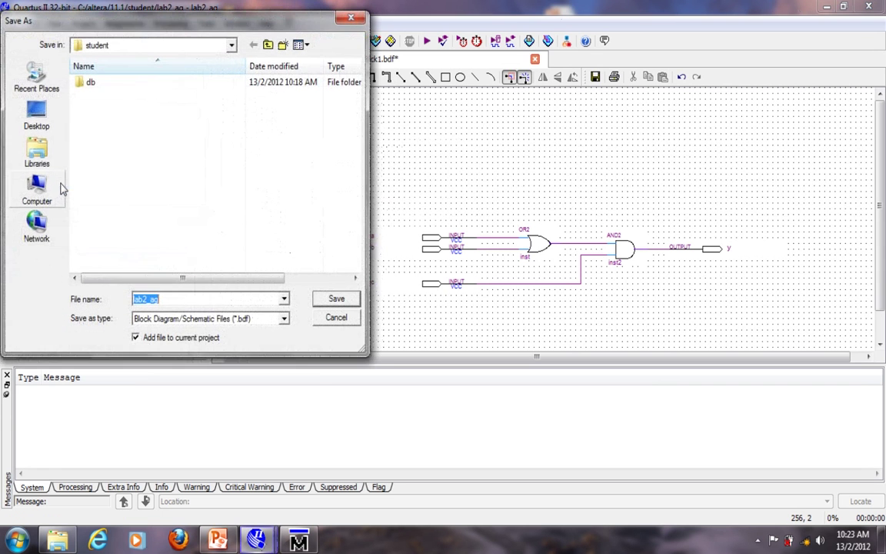
pyautogui.click(169, 299)
pyautogui.moveTo(169, 300); pyautogui.dragTo(125, 299)
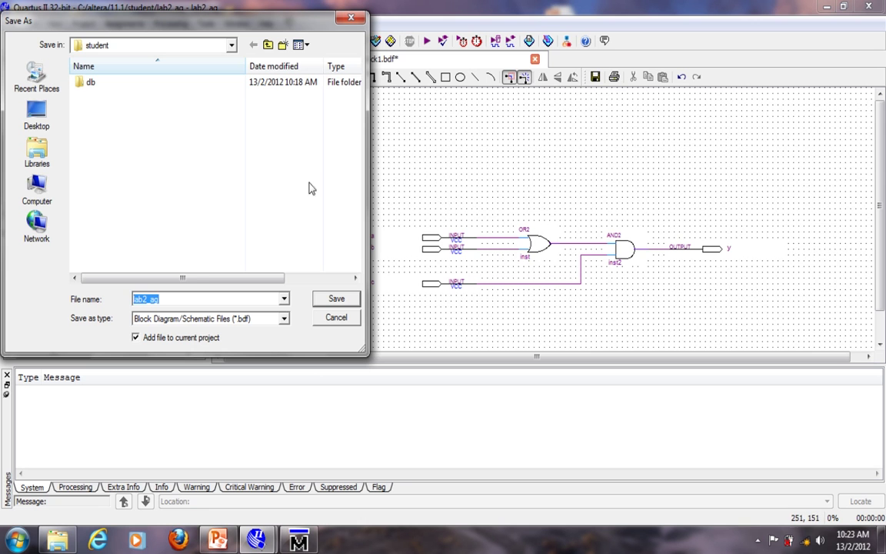
pyautogui.click(336, 298)
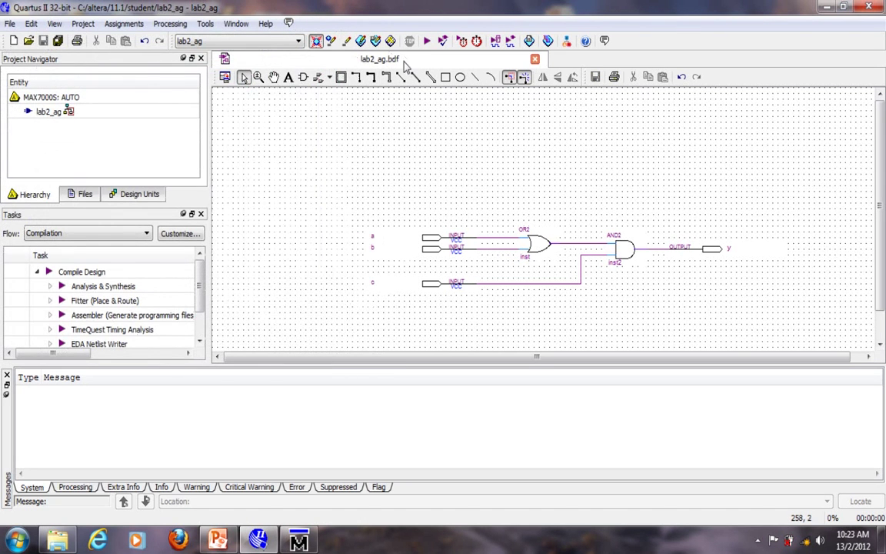
pyautogui.click(82, 195)
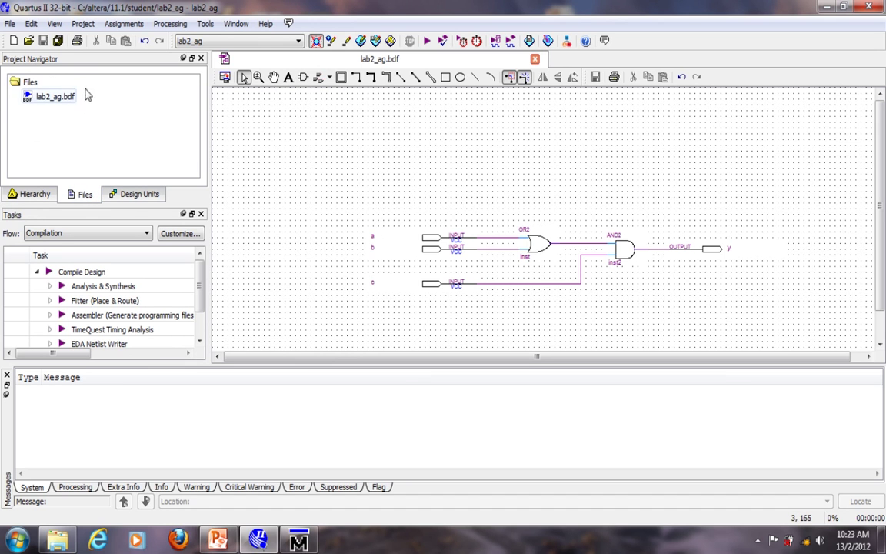
pyautogui.click(37, 194)
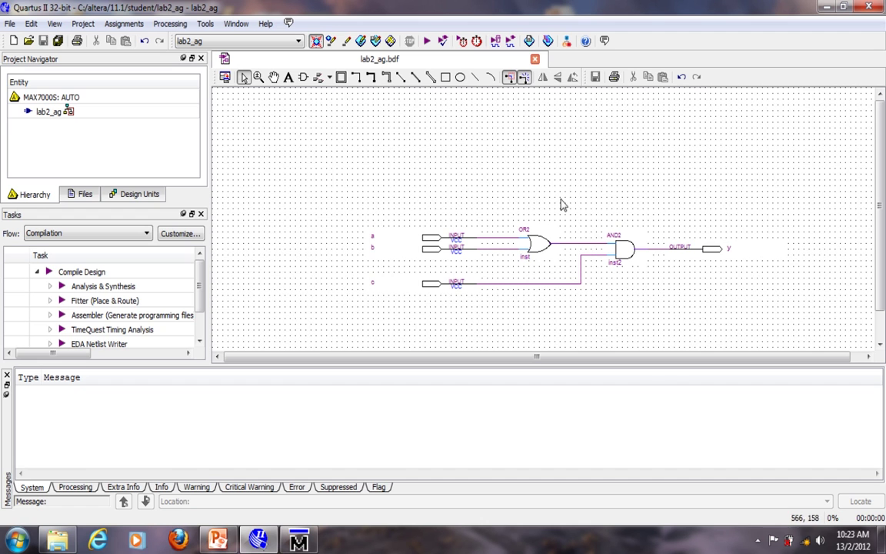
# - Export the schematic to the student folder as the bitmap file lab2_ag.bmp
pyautogui.click(9, 24)
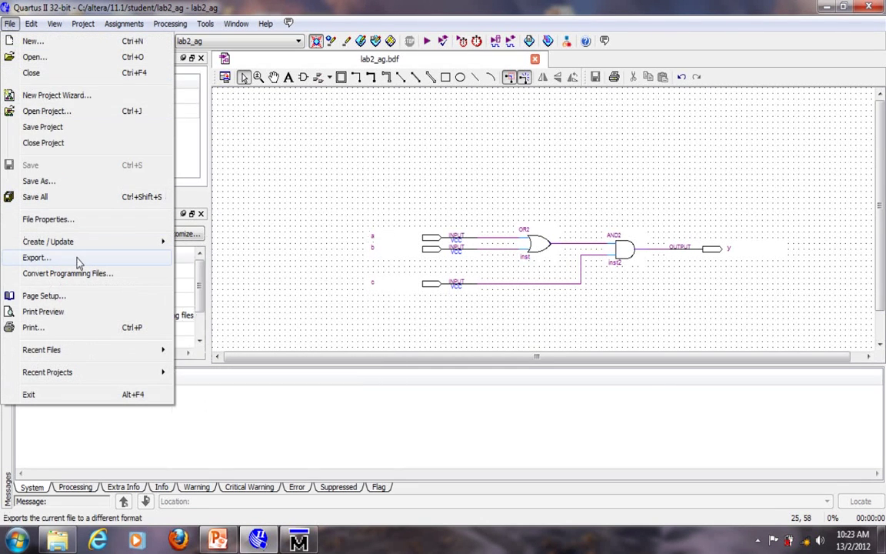
pyautogui.click(78, 259)
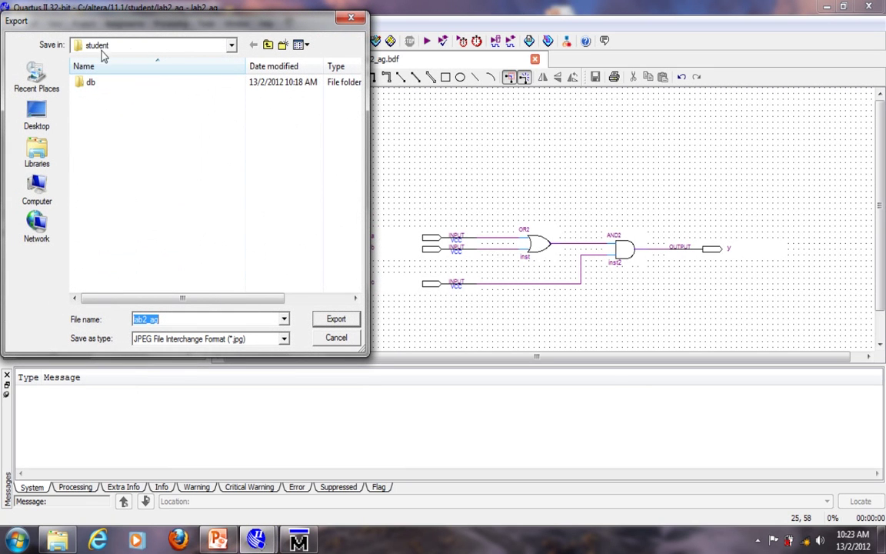
pyautogui.click(265, 339)
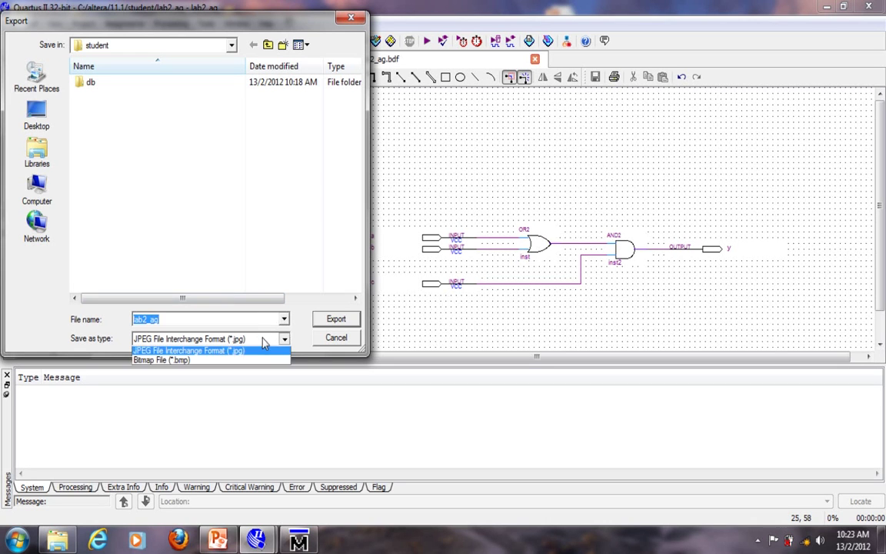
pyautogui.click(228, 363)
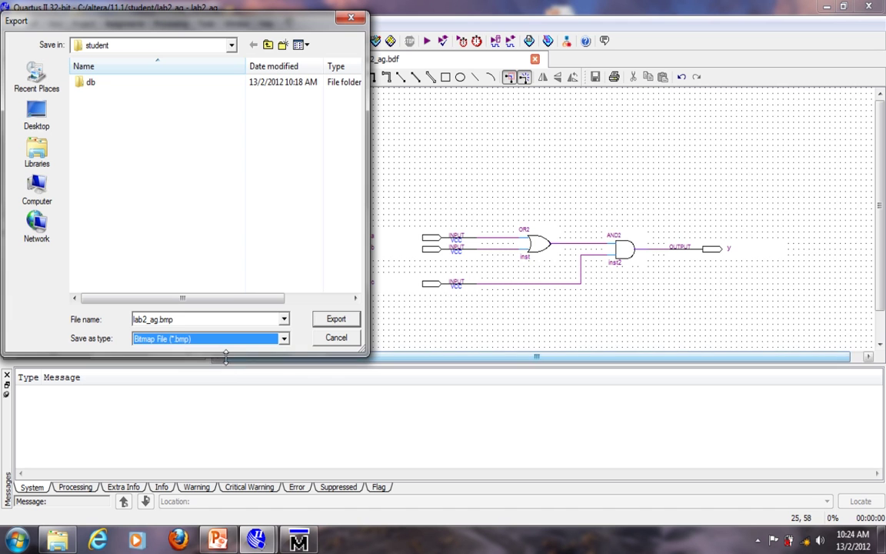
pyautogui.click(336, 320)
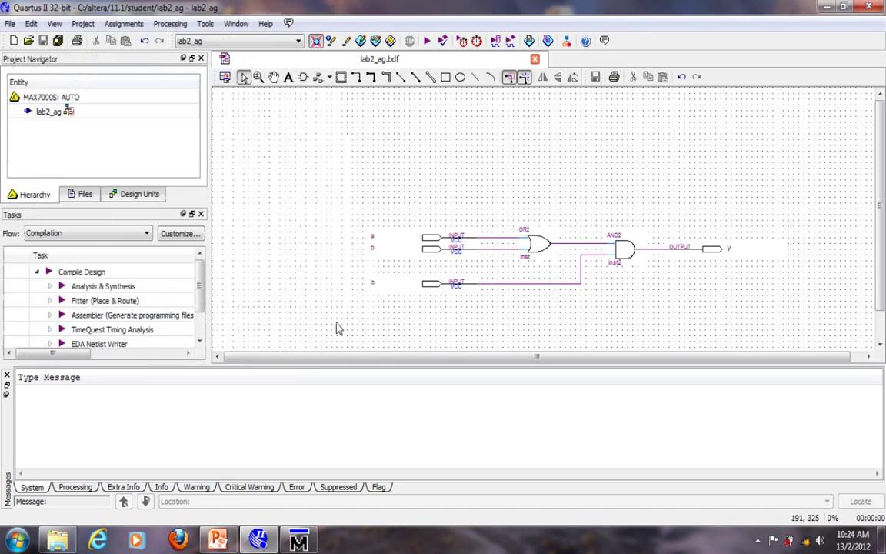
# - Switch to Windows Explorer, view the exported lab2_ag bitmap in the student folder, close it and return to Quartus II
pyautogui.click(63, 540)
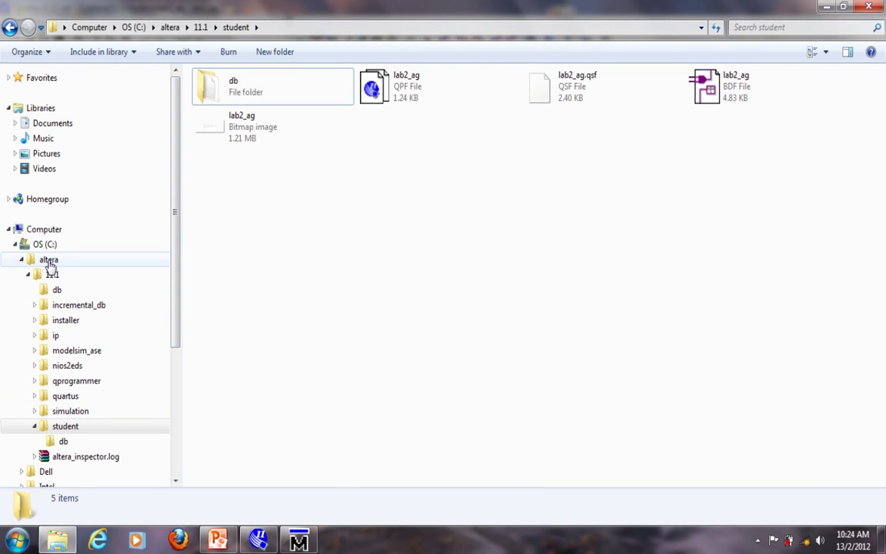
pyautogui.click(68, 428)
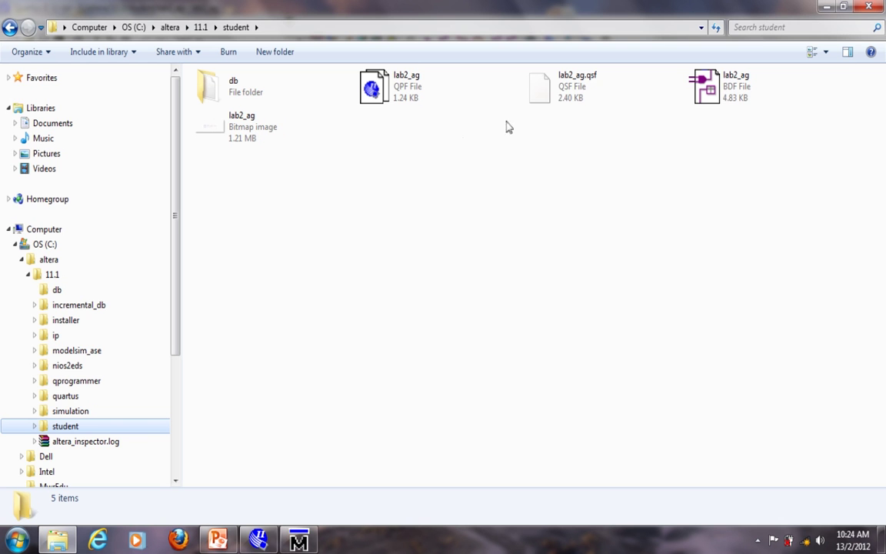
pyautogui.doubleClick(241, 135)
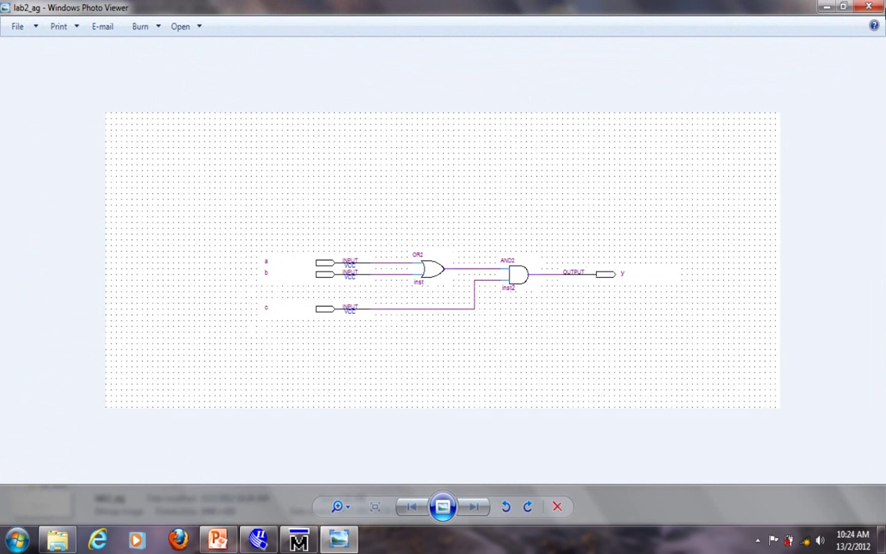
pyautogui.click(870, 7)
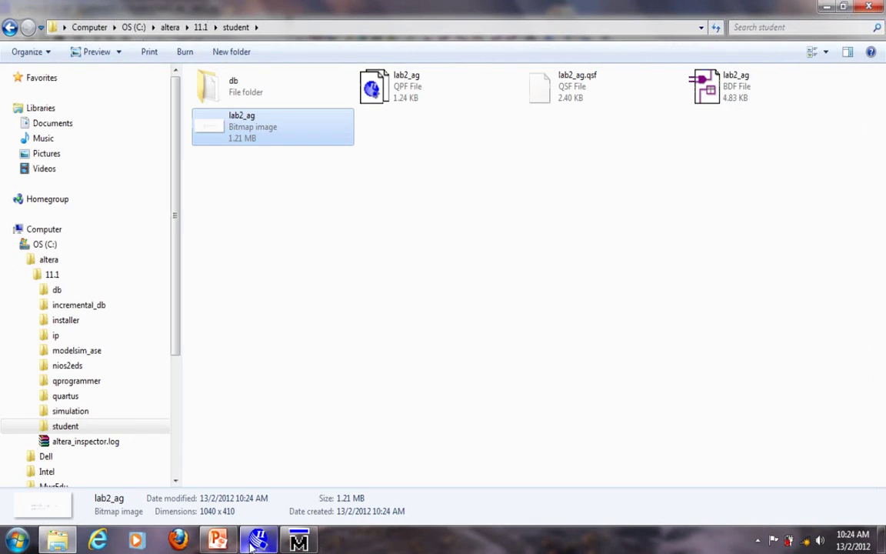
pyautogui.click(257, 541)
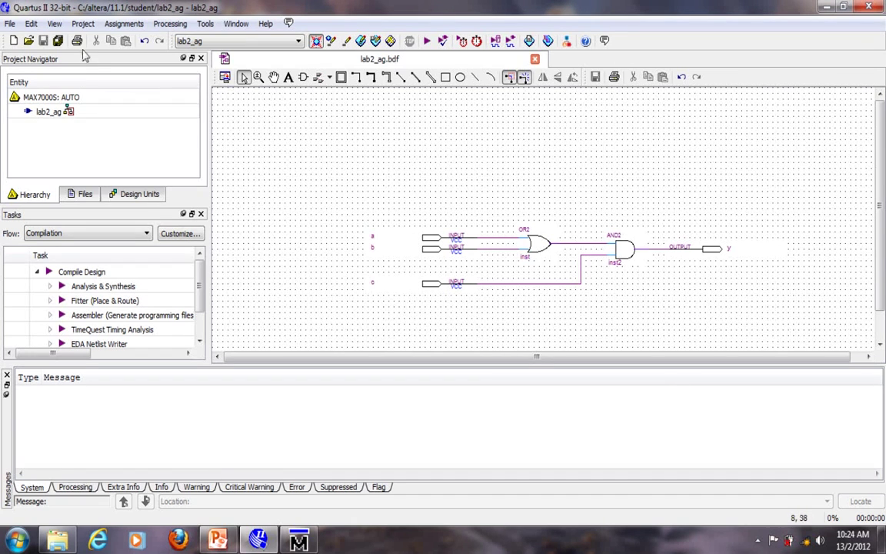
# - Turn the schematic's guidelines off and back on
pyautogui.click(55, 24)
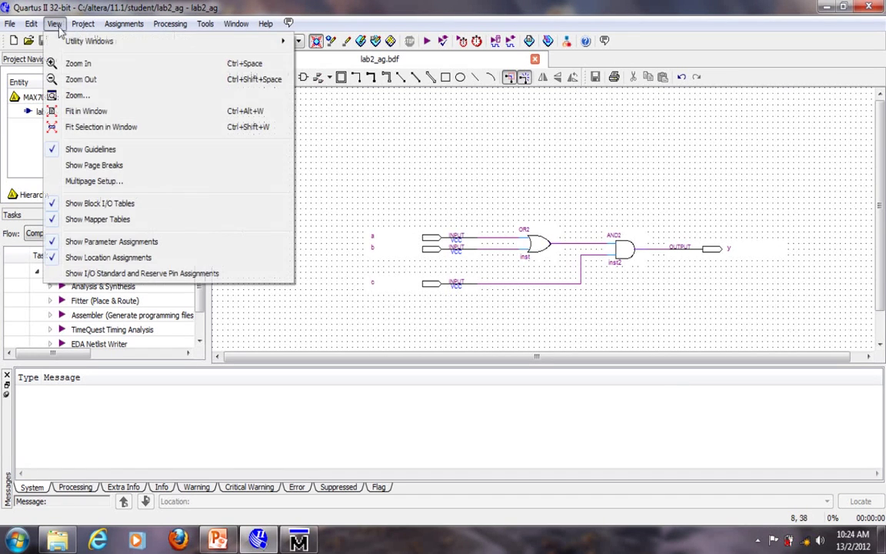
pyautogui.click(94, 152)
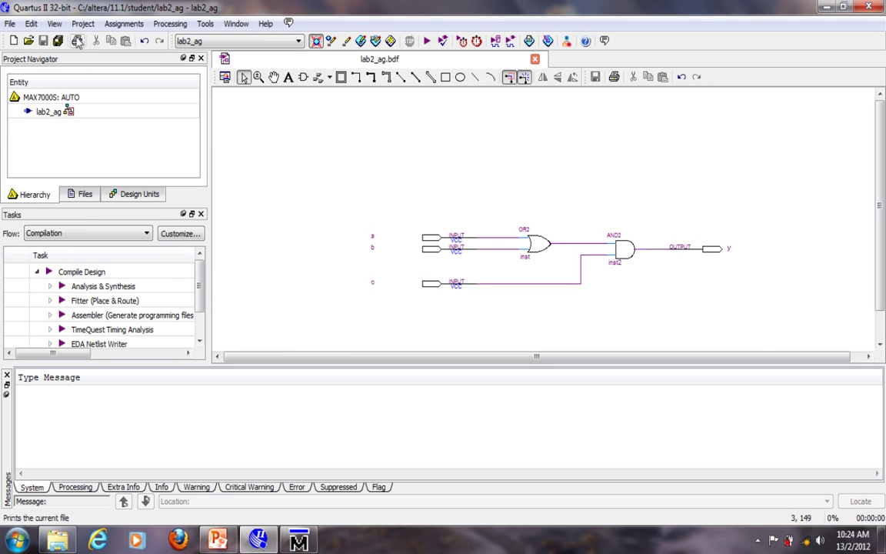
pyautogui.click(56, 24)
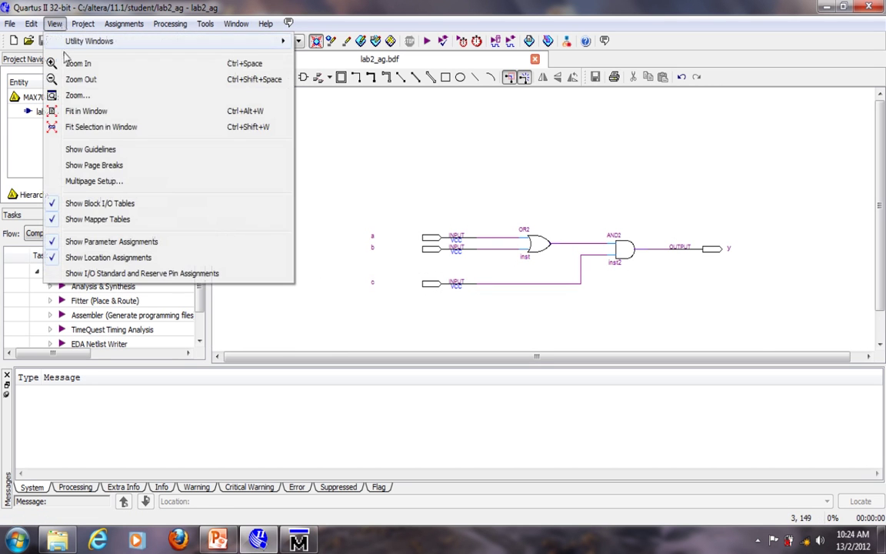
pyautogui.click(105, 152)
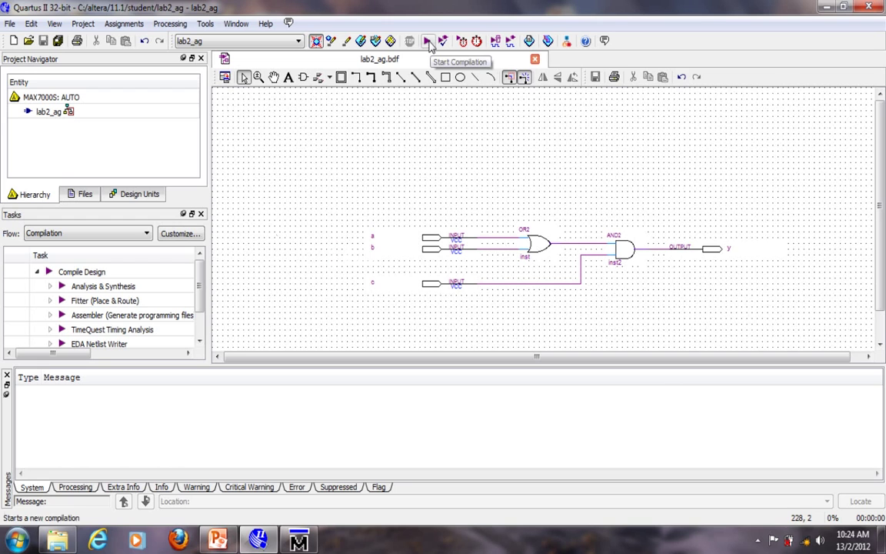
pyautogui.rightClick(73, 275)
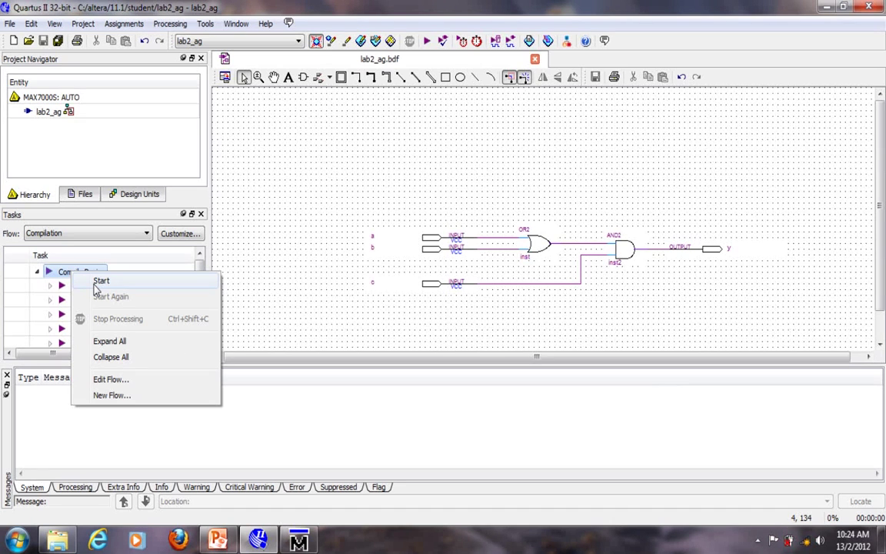
pyautogui.click(170, 24)
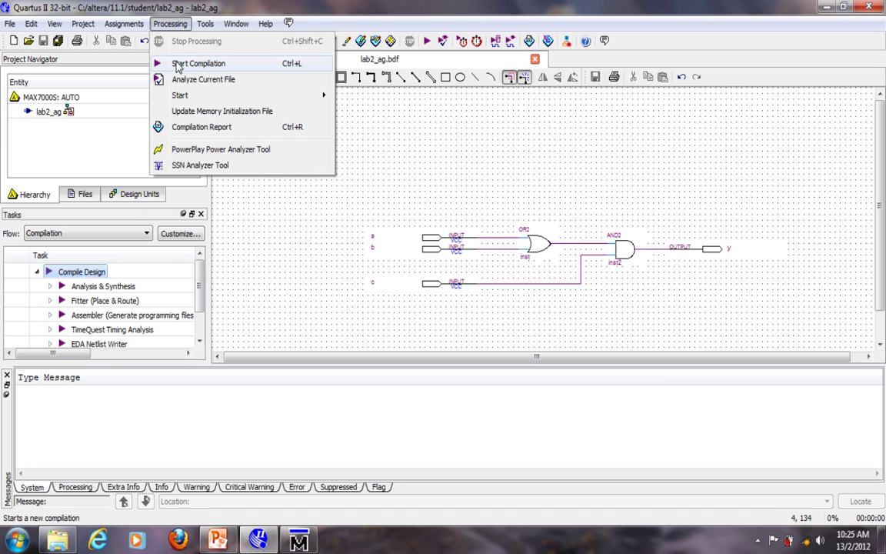
pyautogui.click(438, 11)
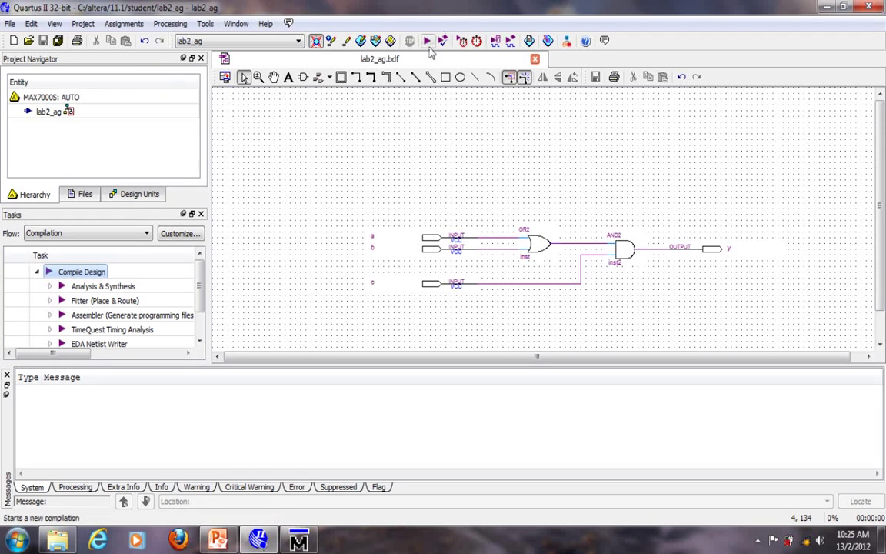
# - Run a full compilation of the lab2_ag design, checking the schematic and compilation report meanwhile, and dismiss the completion notice
pyautogui.click(427, 42)
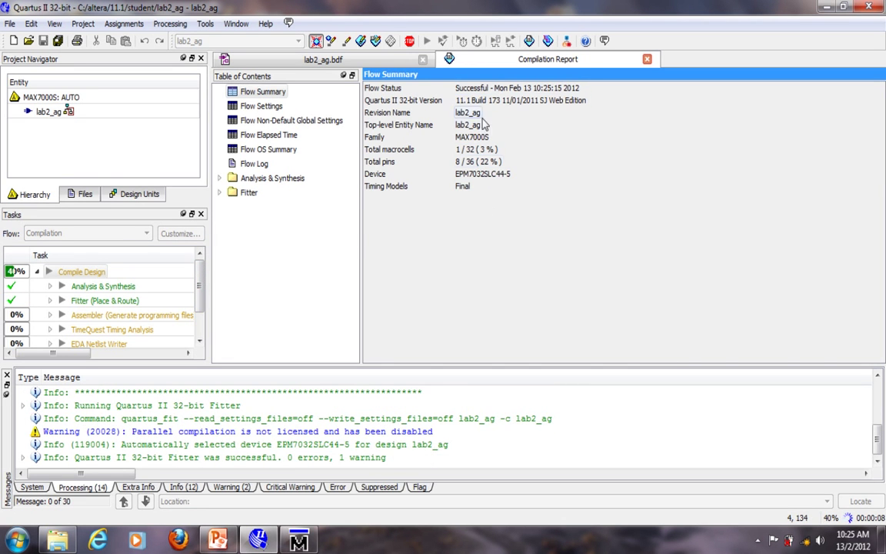
pyautogui.click(368, 60)
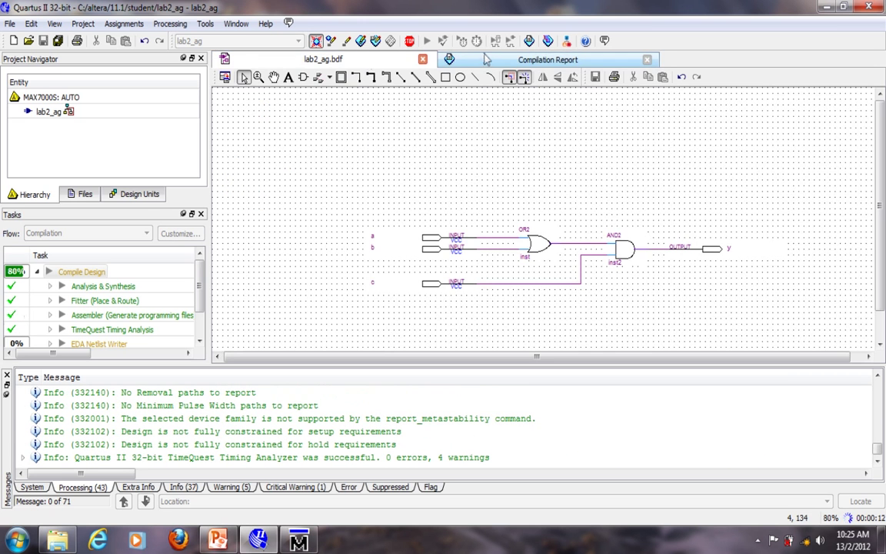
pyautogui.click(486, 60)
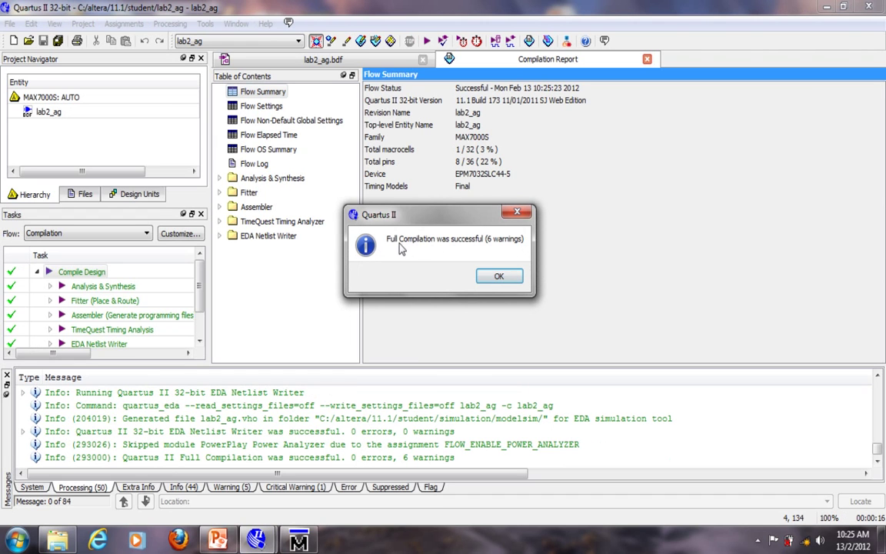
pyautogui.click(498, 276)
# - Review the compilation's processing messages back to the start of Analysis & Synthesis and close the Compilation Report
pyautogui.click(429, 432)
pyautogui.scroll(5, 430, 433)
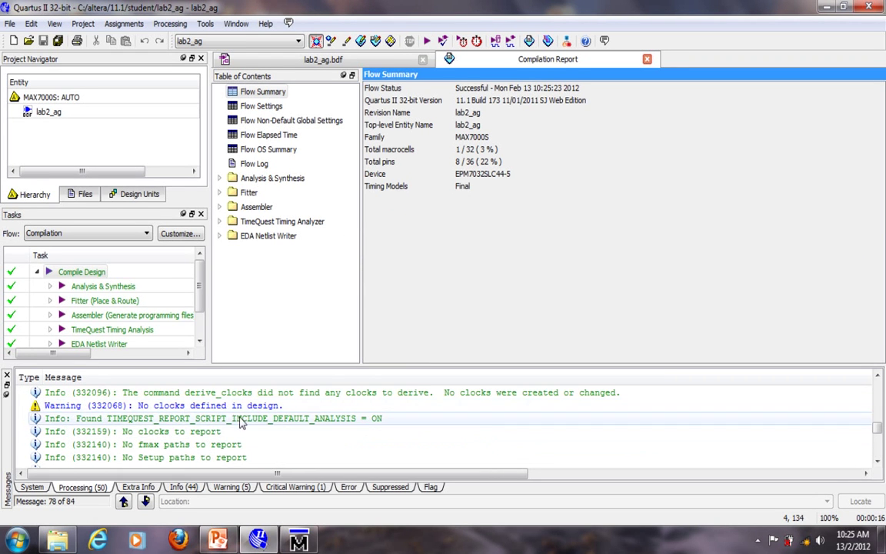
pyautogui.scroll(2, 243, 423)
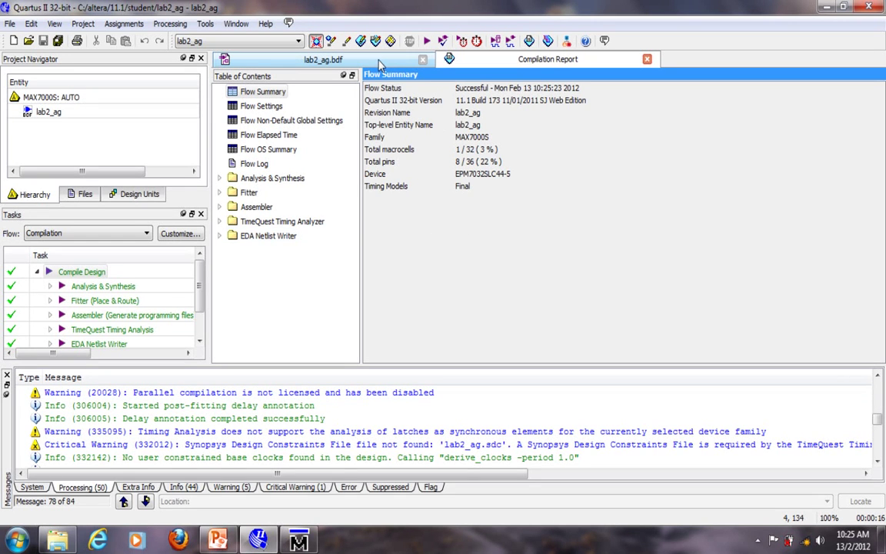
pyautogui.click(647, 60)
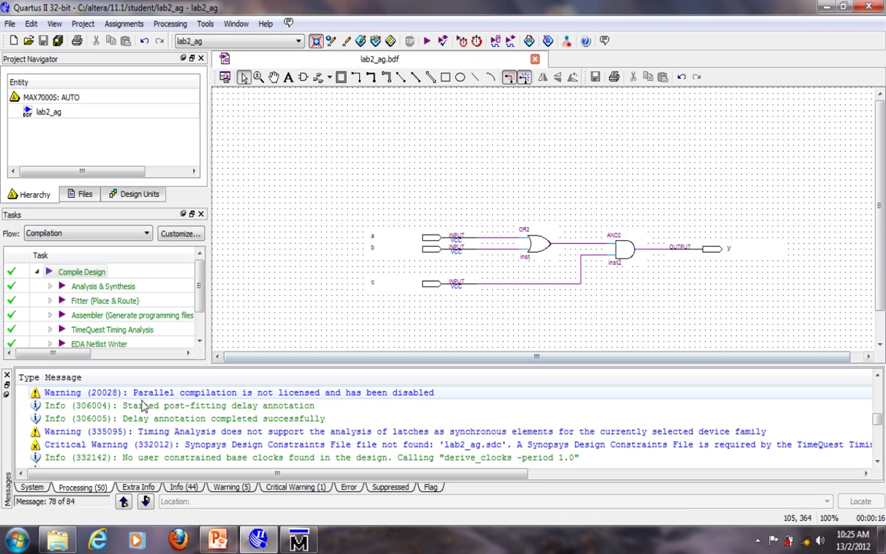
pyautogui.scroll(10, 223, 414)
pyautogui.scroll(4, 223, 415)
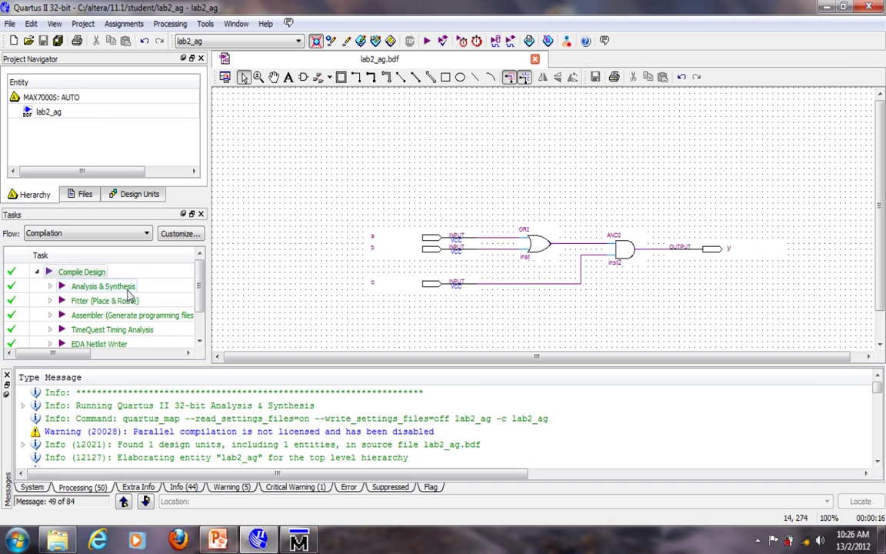
# - Open the generated VHDL output file lab2_ag.vho from the simulation/modelsim folder, listing all file types
pyautogui.click(28, 41)
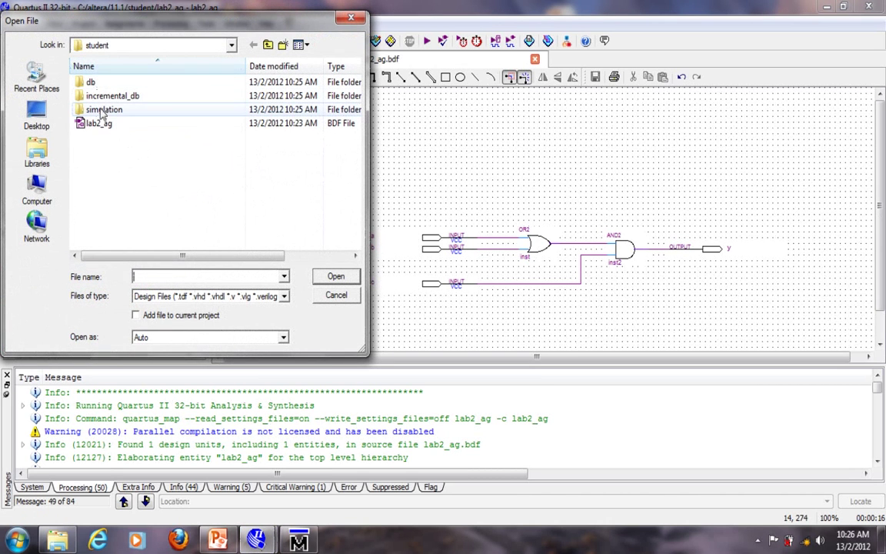
pyautogui.doubleClick(101, 113)
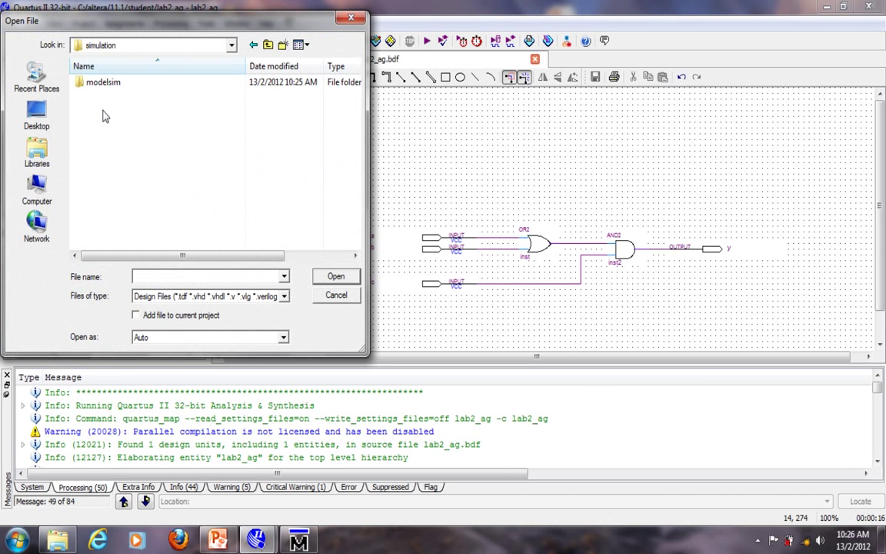
pyautogui.doubleClick(108, 83)
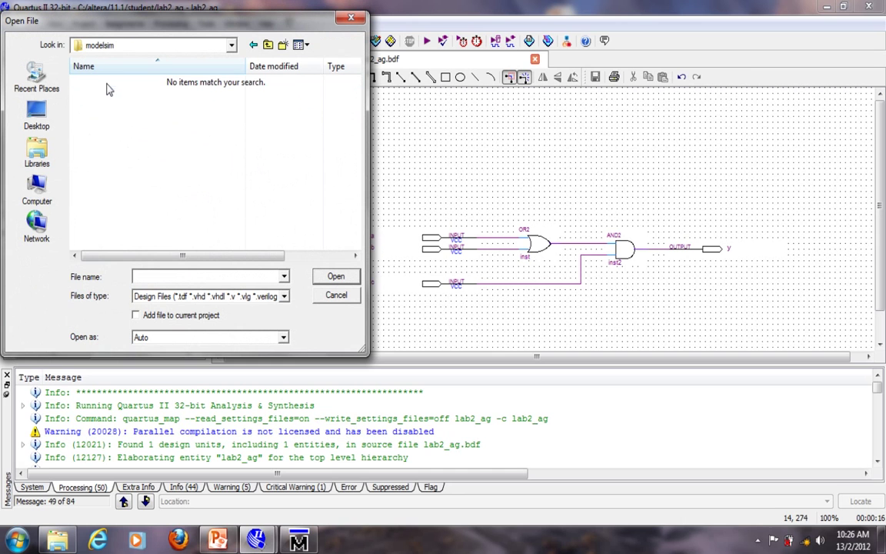
pyautogui.click(246, 296)
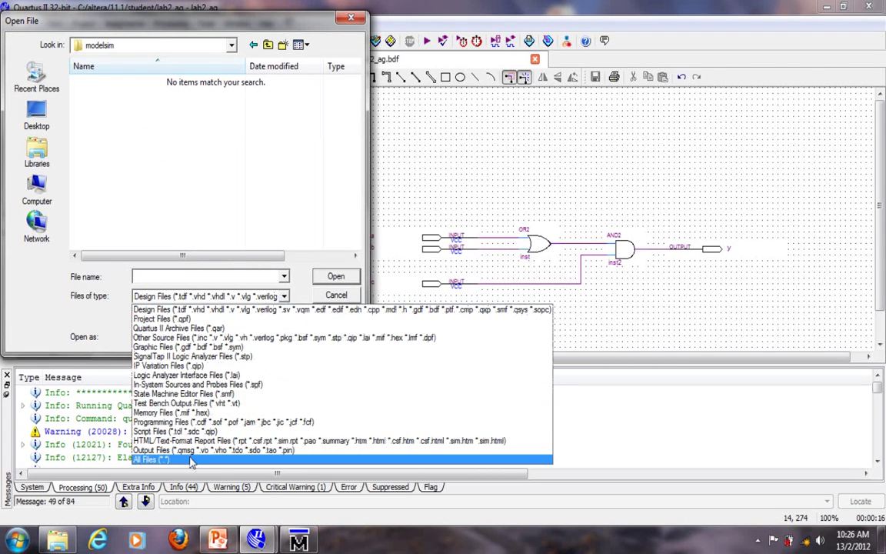
pyautogui.click(153, 458)
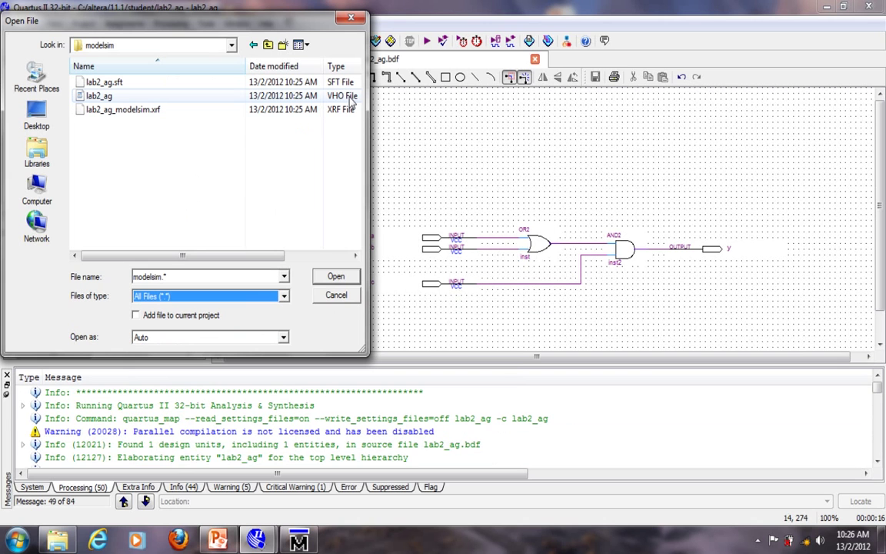
pyautogui.doubleClick(107, 96)
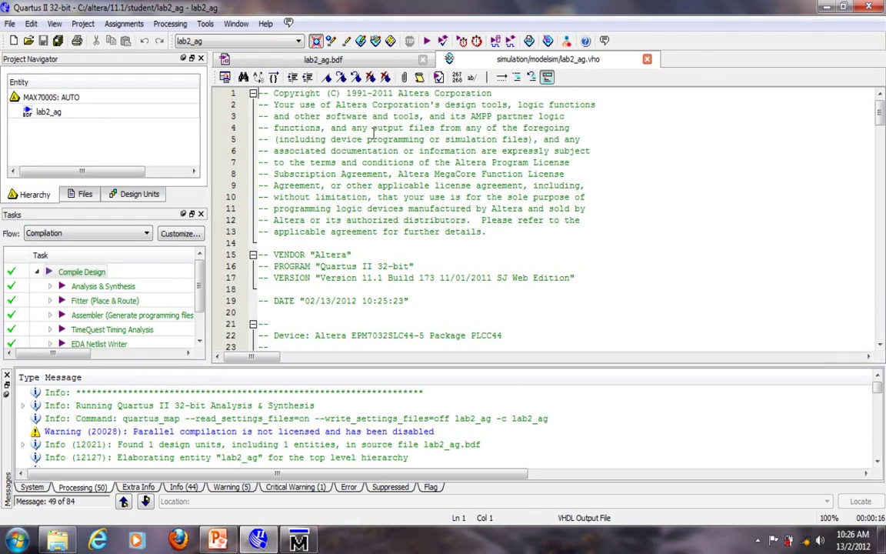
# - Read through the lab2_ag.vho code, from its header to the port maps, and close the file
pyautogui.scroll(-10, 422, 177)
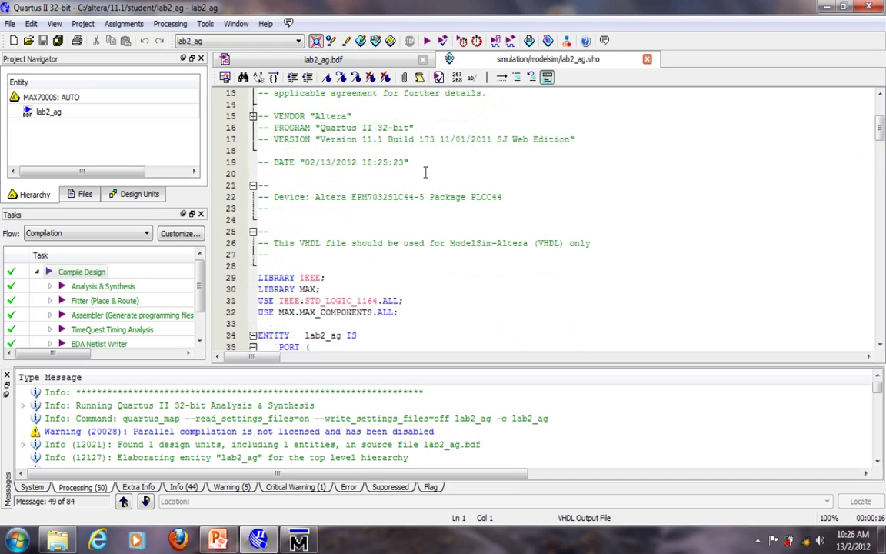
pyautogui.scroll(-13, 423, 195)
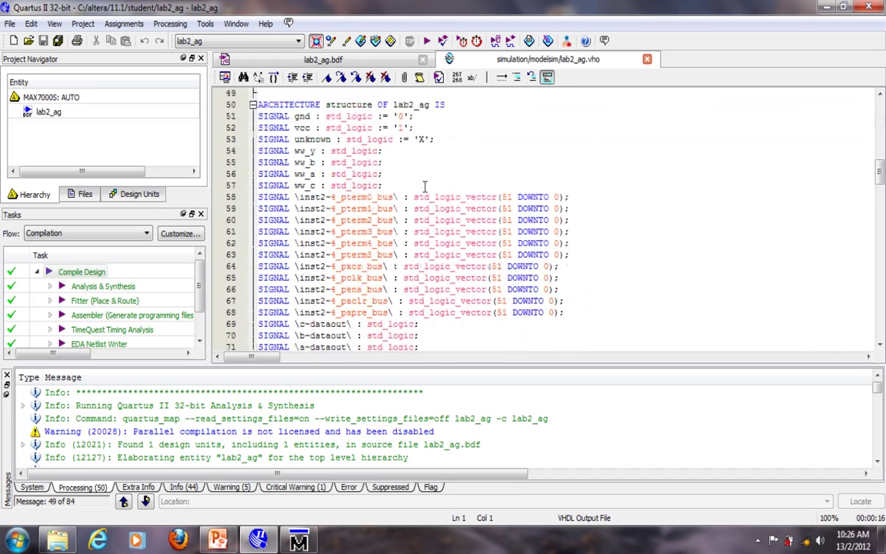
pyautogui.scroll(-19, 427, 200)
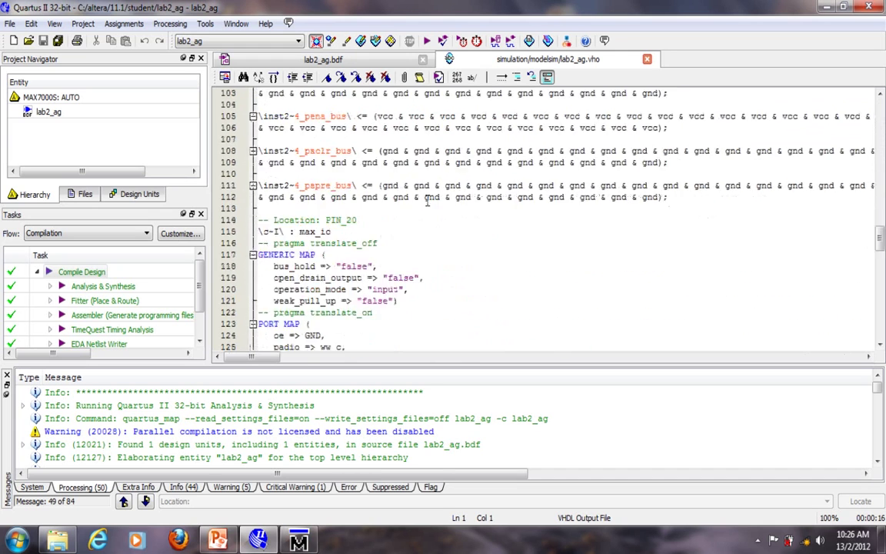
pyautogui.scroll(-10, 351, 170)
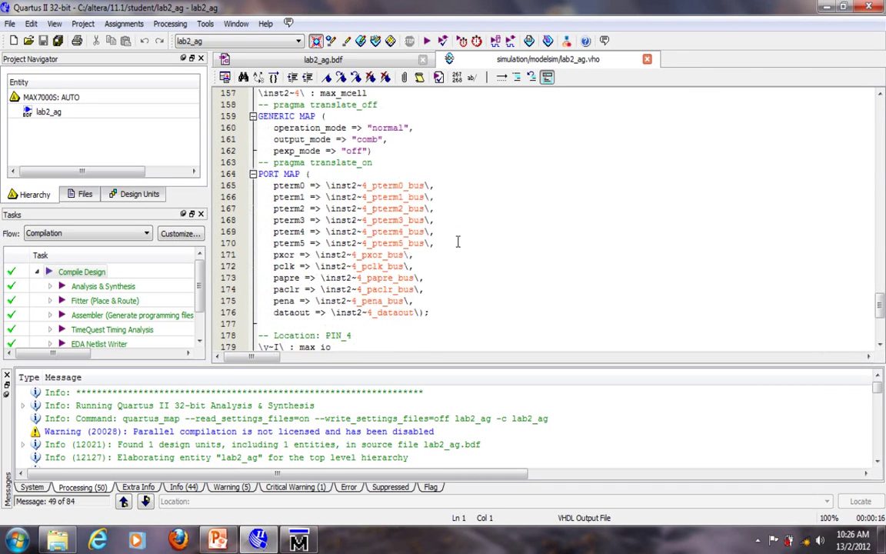
pyautogui.scroll(-3, 459, 245)
pyautogui.scroll(20, 460, 248)
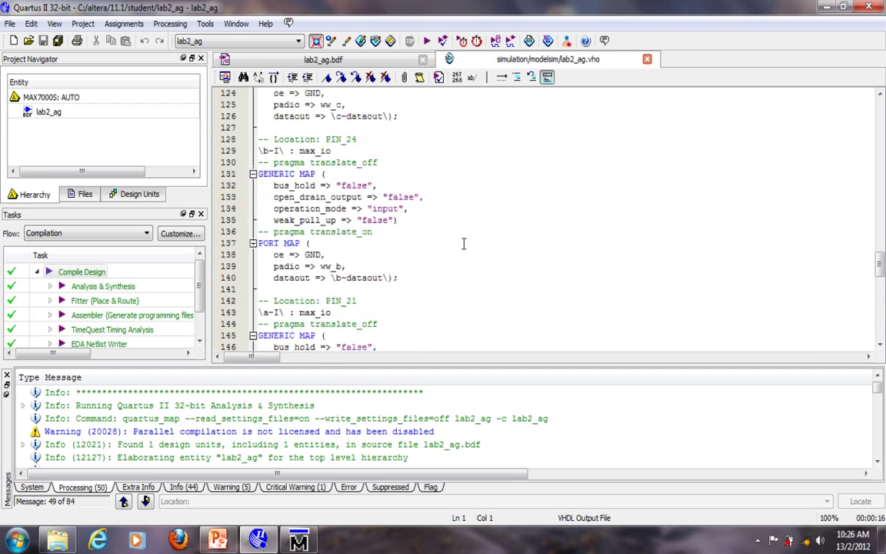
pyautogui.scroll(20, 466, 243)
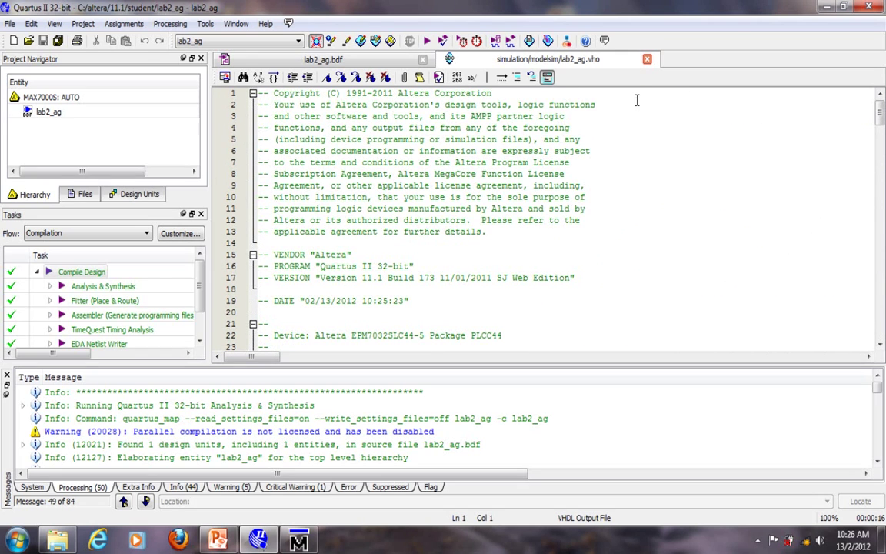
pyautogui.click(648, 60)
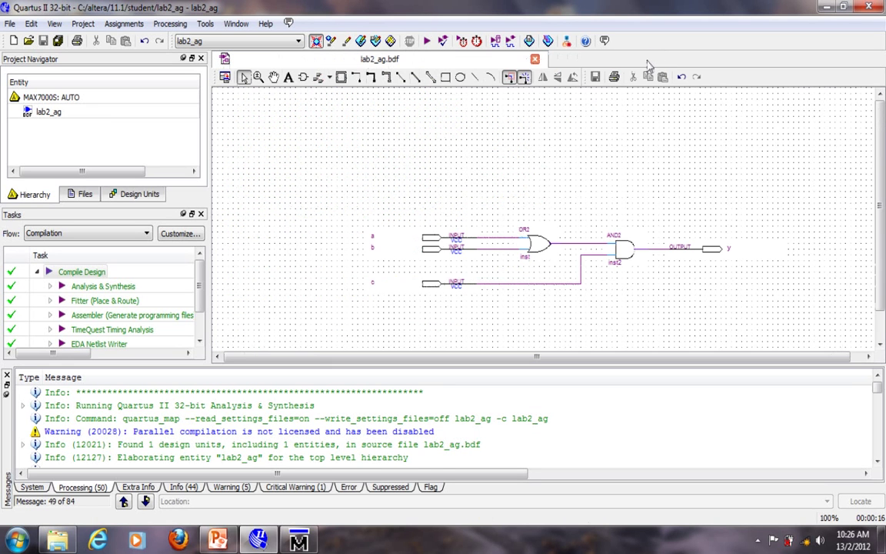